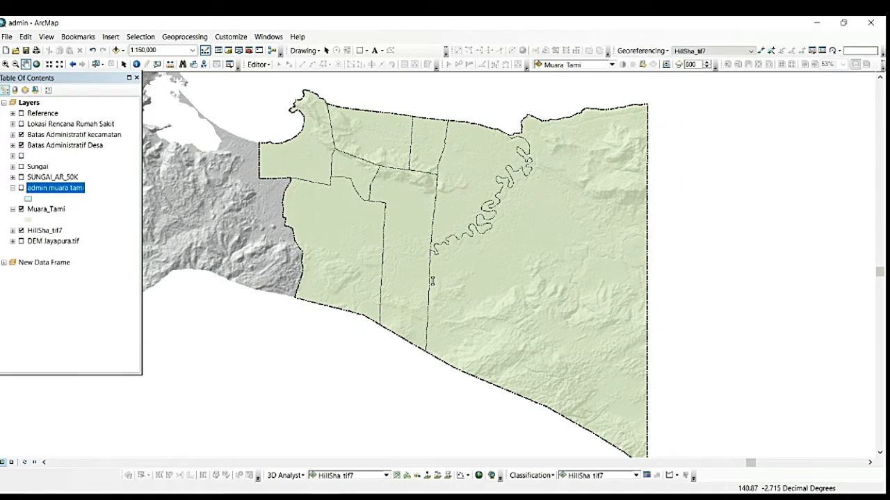
Examine the Muara_Tami layer's attribute table, reviewing the village name, population, household and area fields.
left_click_drag(420, 278, 419, 273)
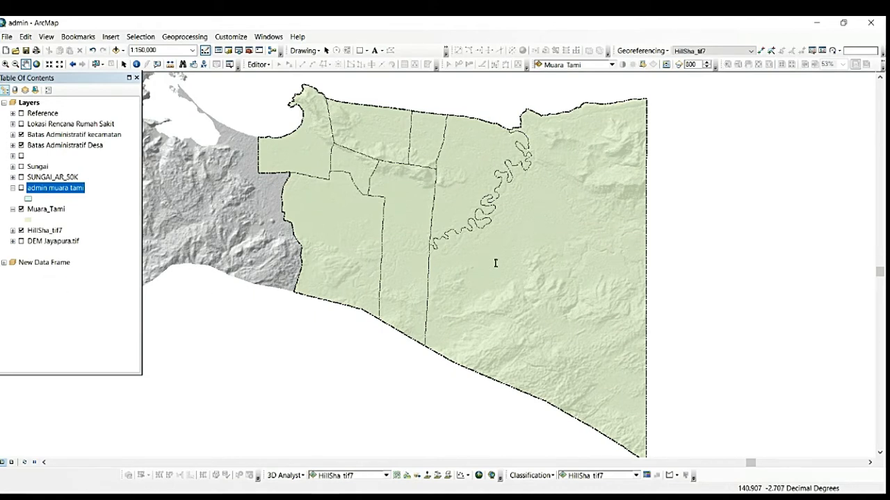
left_click_drag(494, 262, 507, 261)
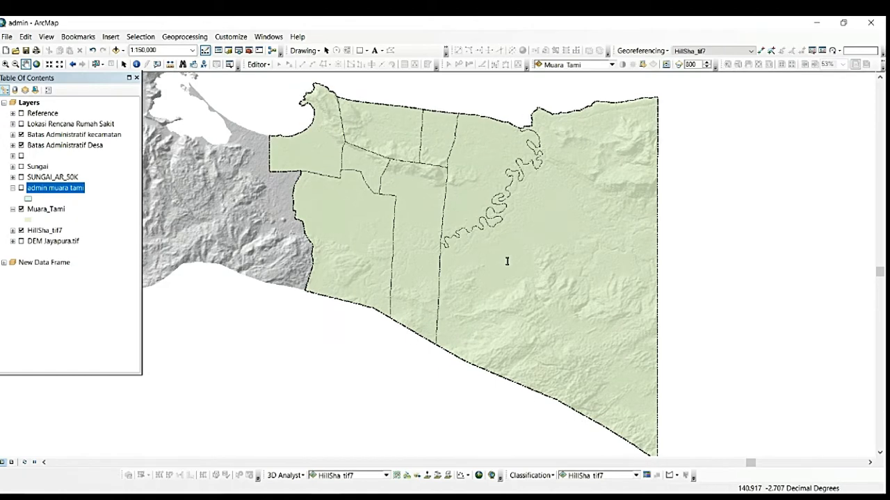
left_click(46, 210)
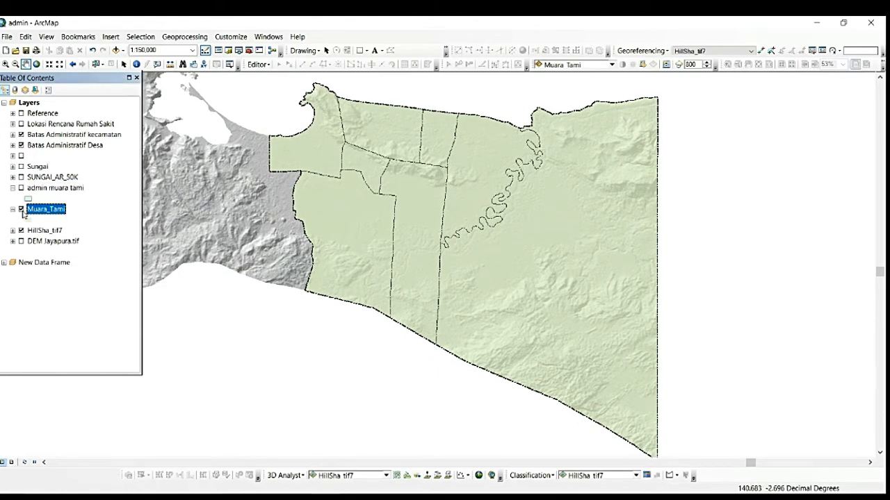
right_click(46, 210)
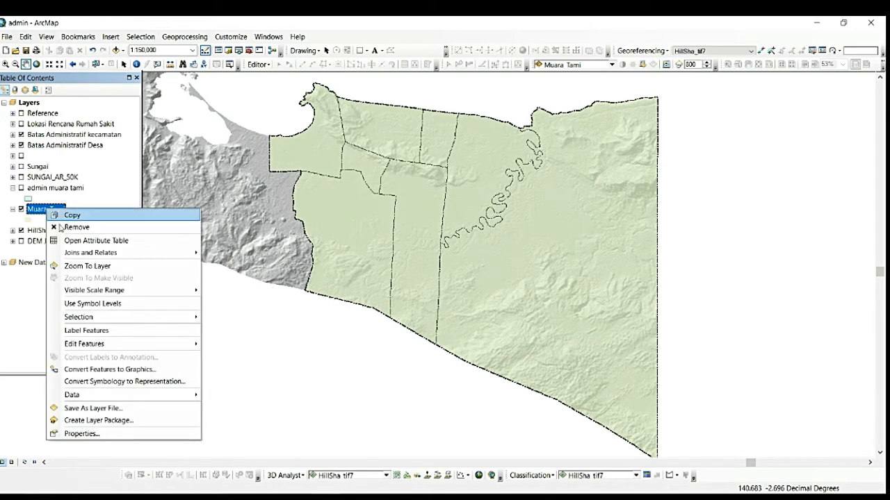
left_click(70, 240)
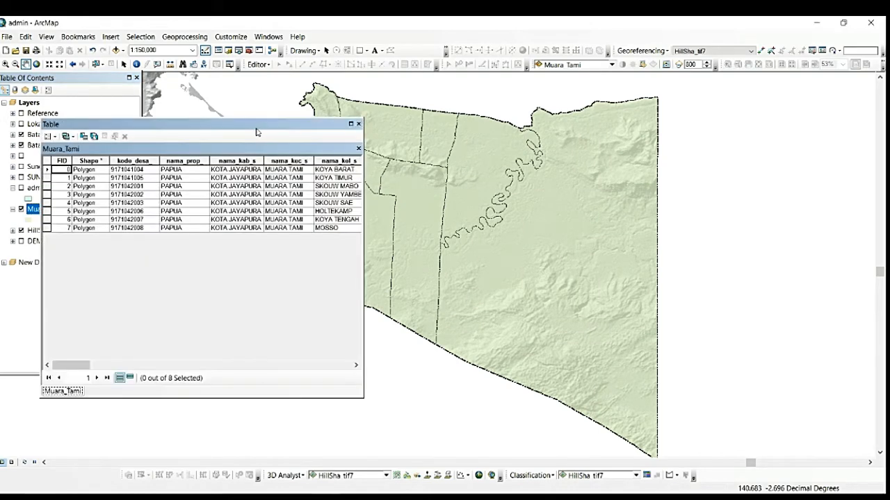
left_click_drag(256, 130, 536, 113)
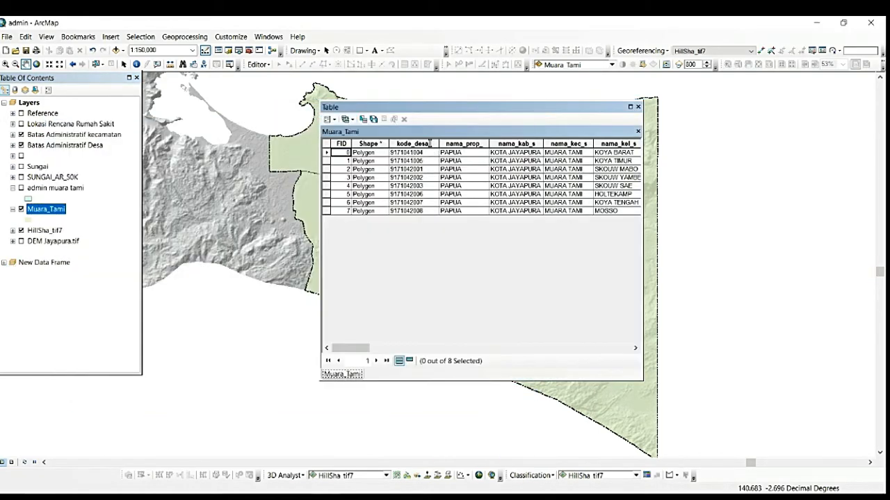
left_click(442, 143)
left_click_drag(345, 347, 380, 364)
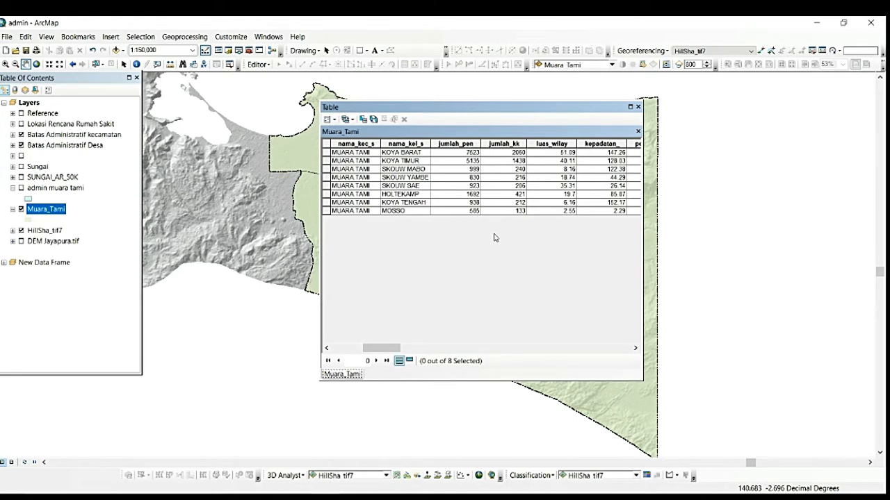
mouse_move(390, 349)
left_mouse_down()
mouse_move(539, 356)
mouse_move(344, 351)
mouse_move(427, 355)
mouse_move(360, 344)
mouse_move(392, 347)
left_mouse_up()
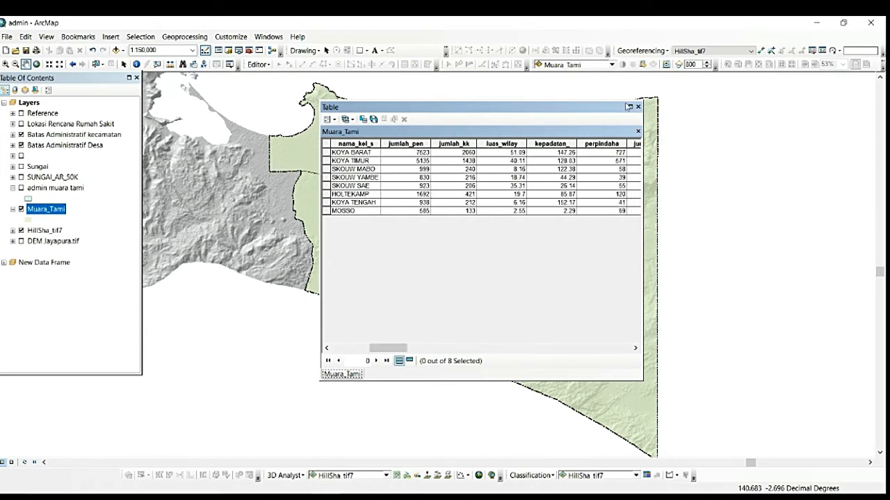
left_click(402, 143)
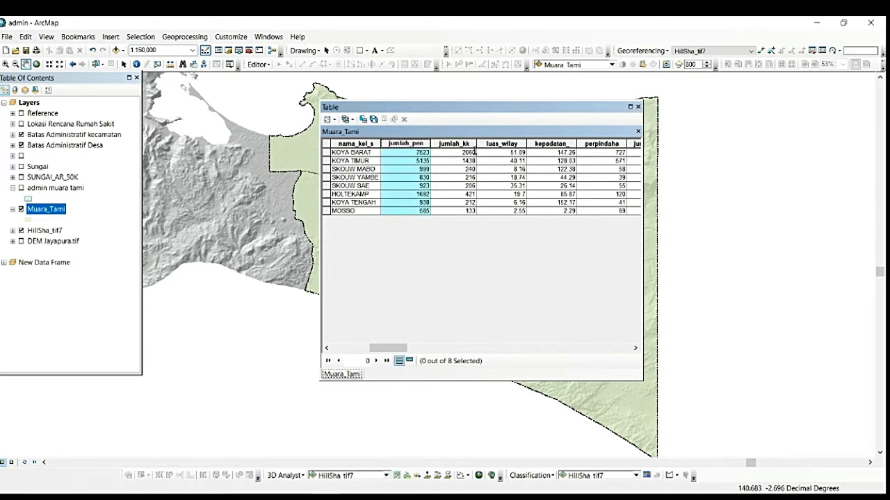
left_click_drag(383, 353, 343, 336)
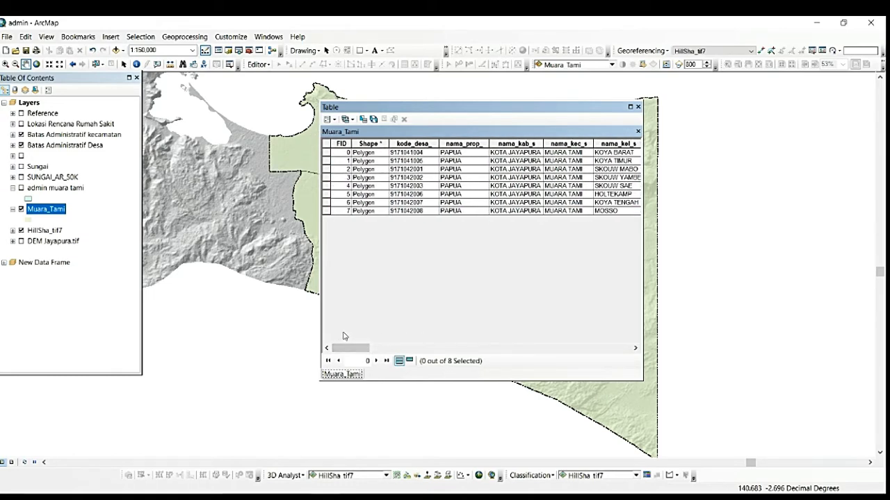
left_click(637, 106)
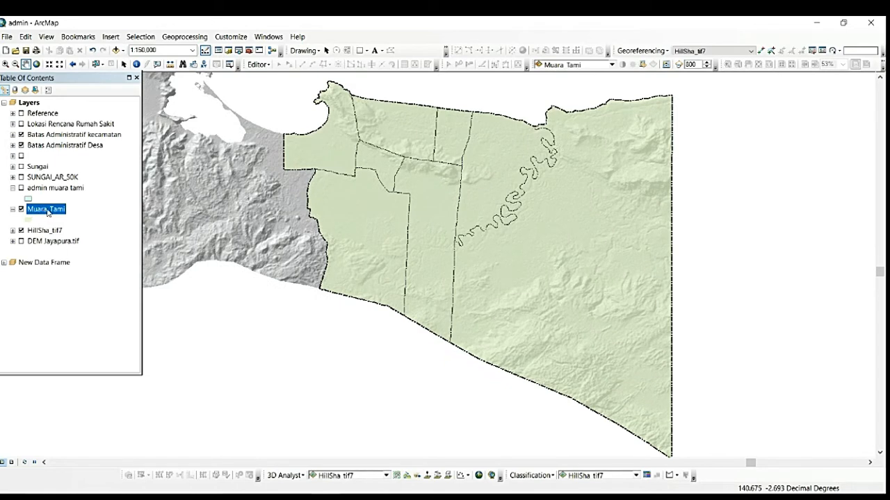
Symbolize the Muara_Tami layer by quantity with graduated colors, using jumlah_pen as the value field.
right_click(47, 211)
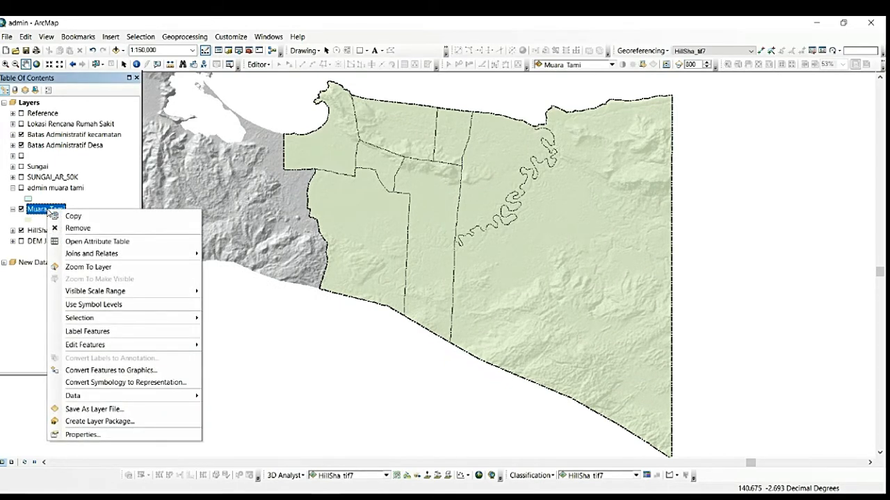
left_click(120, 436)
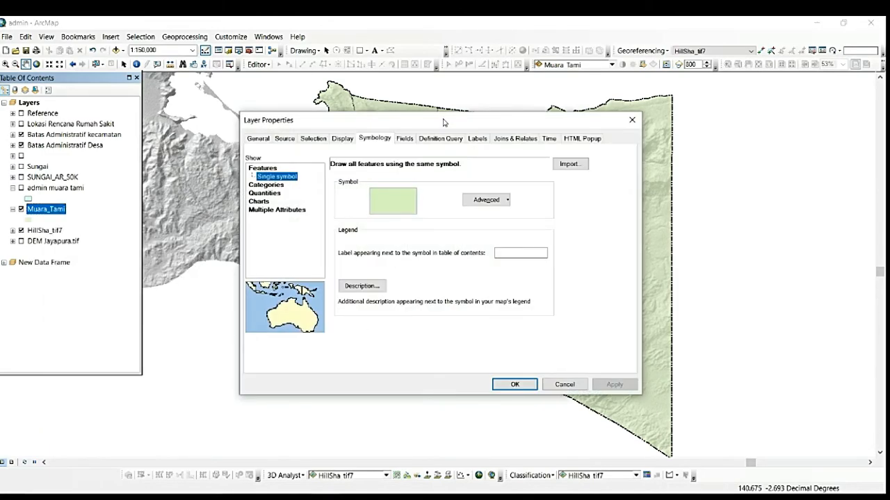
left_click_drag(442, 123, 308, 116)
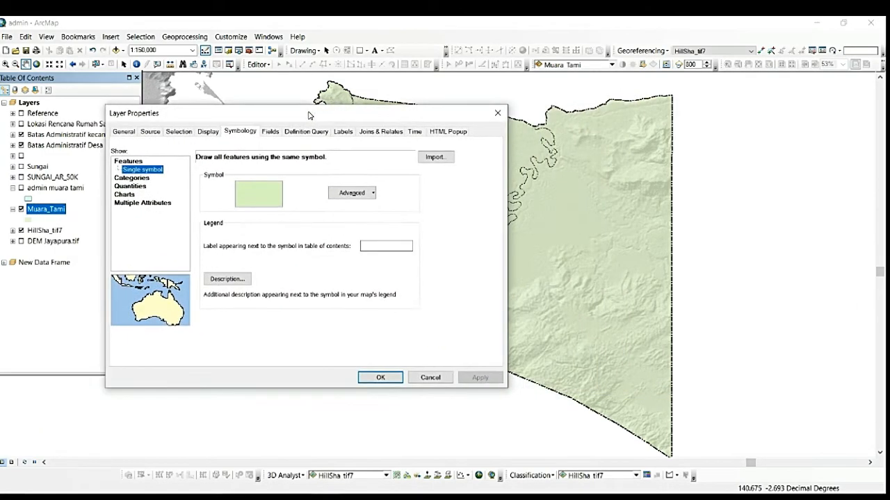
left_click(139, 186)
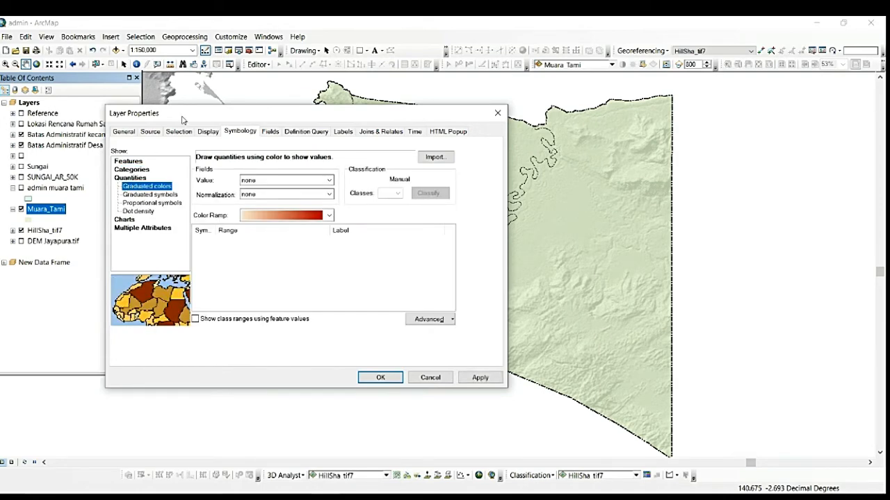
left_click_drag(204, 113, 153, 89)
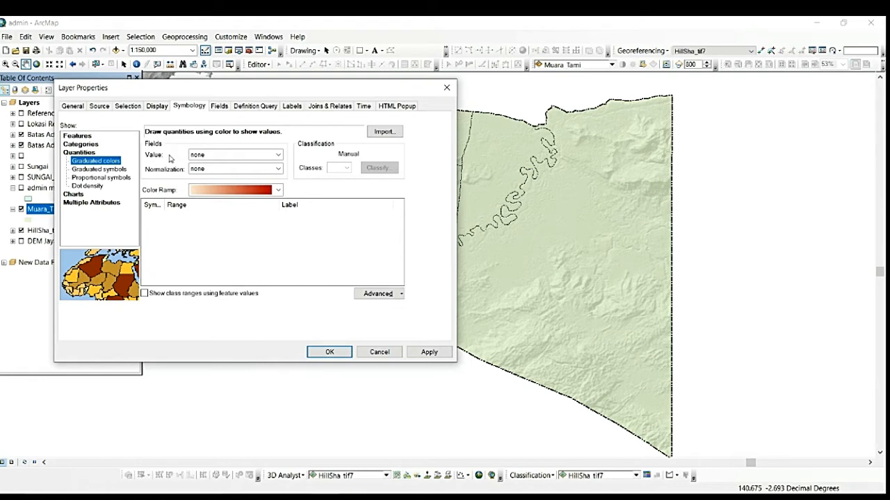
left_click(278, 155)
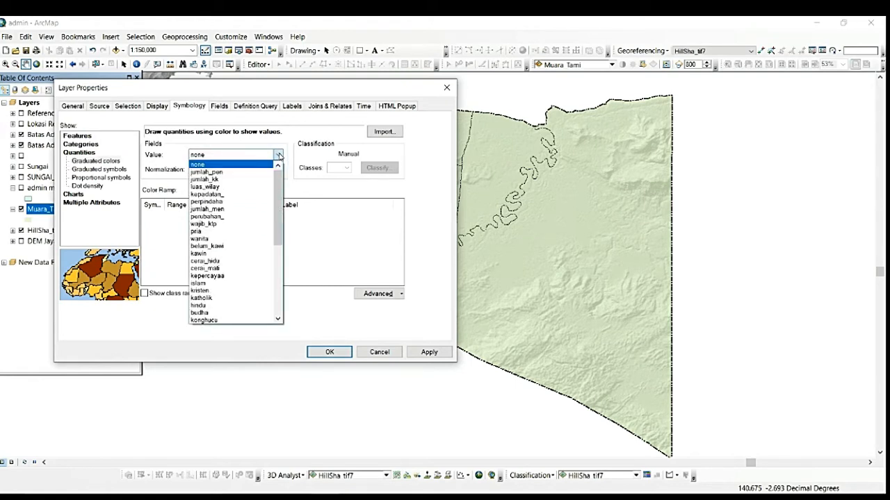
left_click(224, 172)
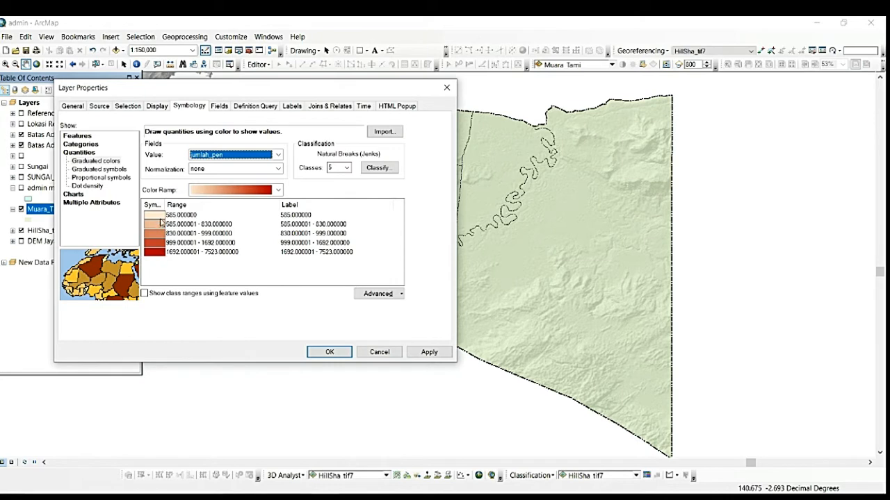
Give the population classes a light pink to dark red color ramp and apply the symbology to the map.
left_click(278, 191)
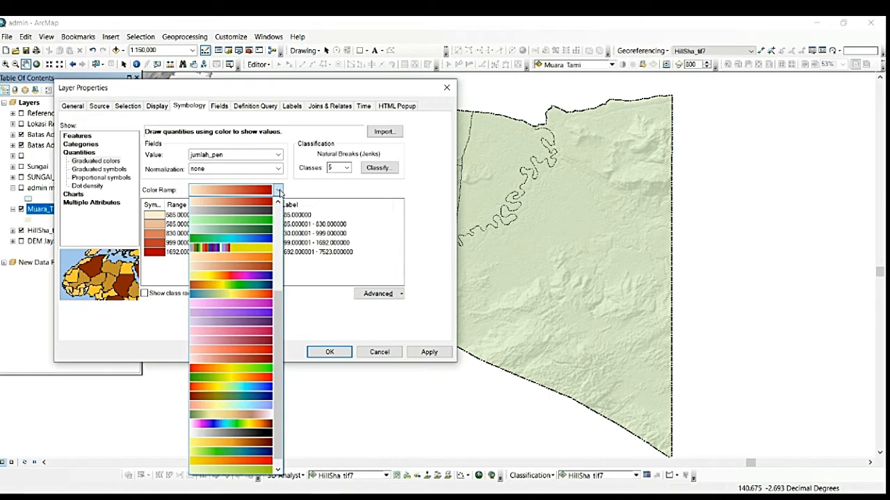
left_click(227, 348)
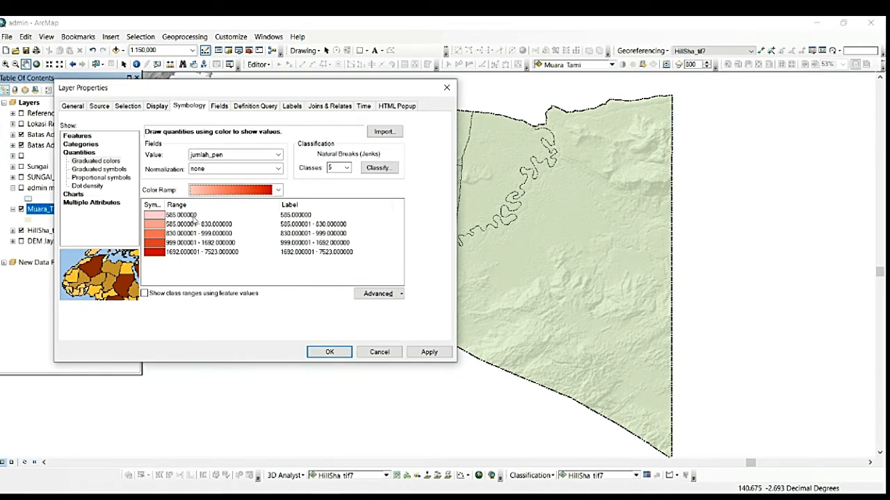
left_click(329, 353)
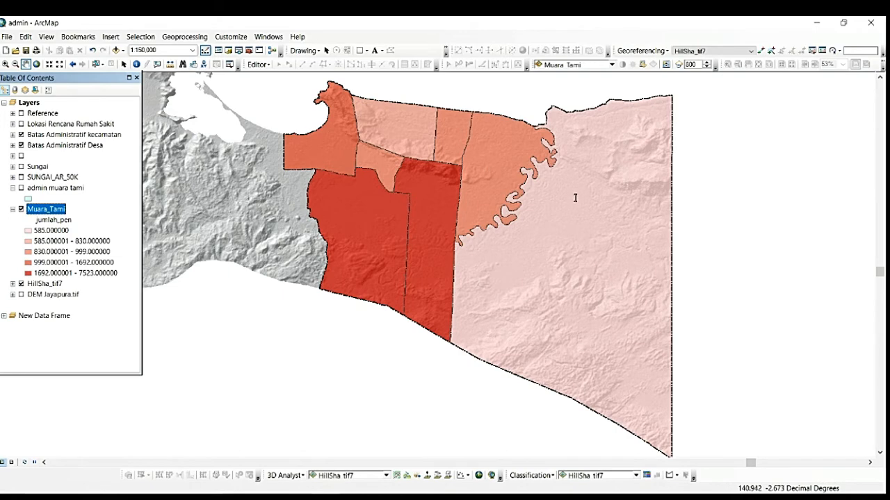
Label the Muara_Tami polygons with the village names from the nama_kel_s field.
left_click_drag(576, 197, 576, 192)
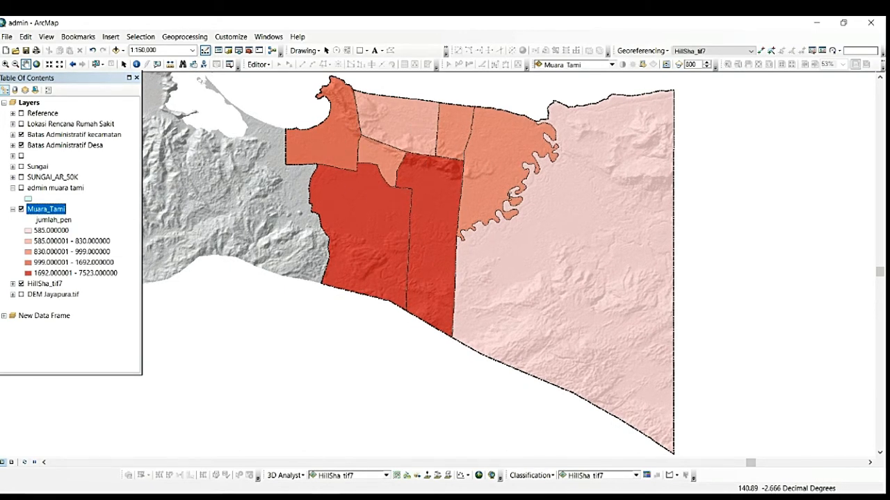
left_click_drag(582, 135, 587, 146)
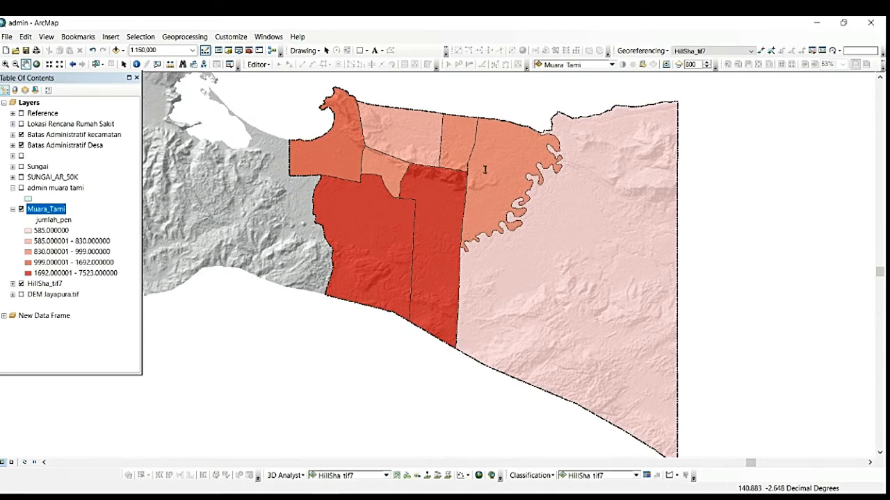
left_click_drag(418, 130, 433, 137)
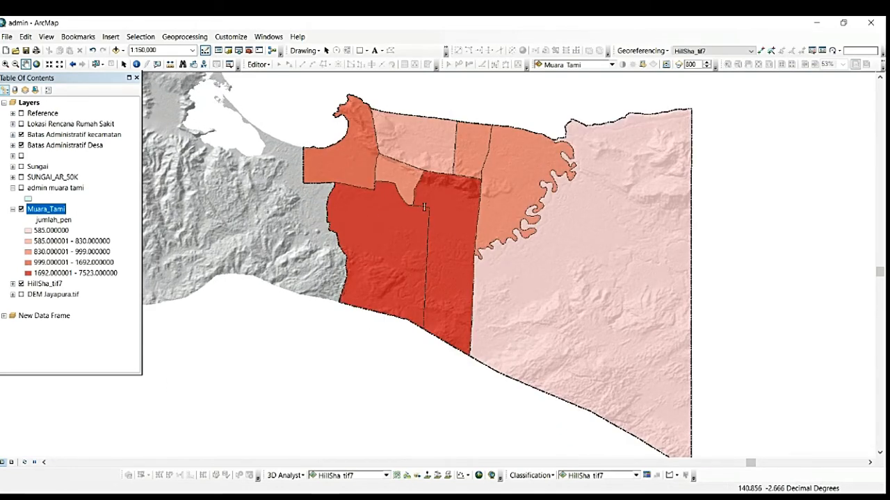
right_click(43, 209)
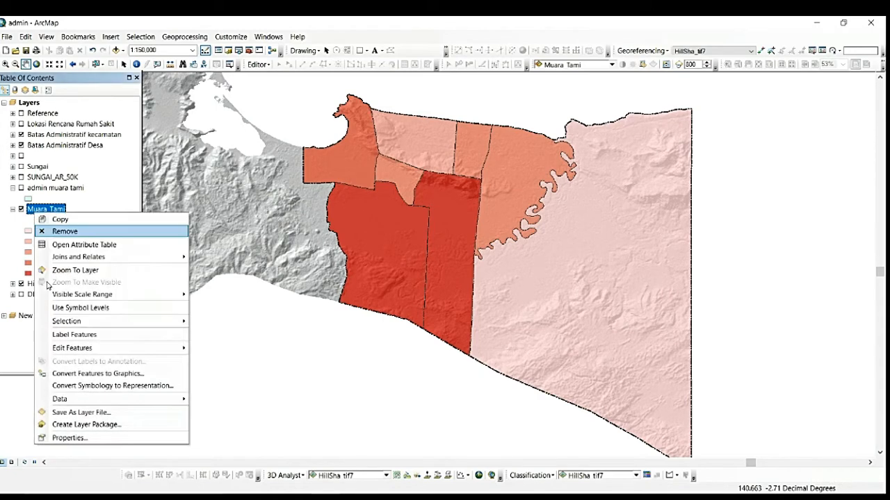
left_click(77, 435)
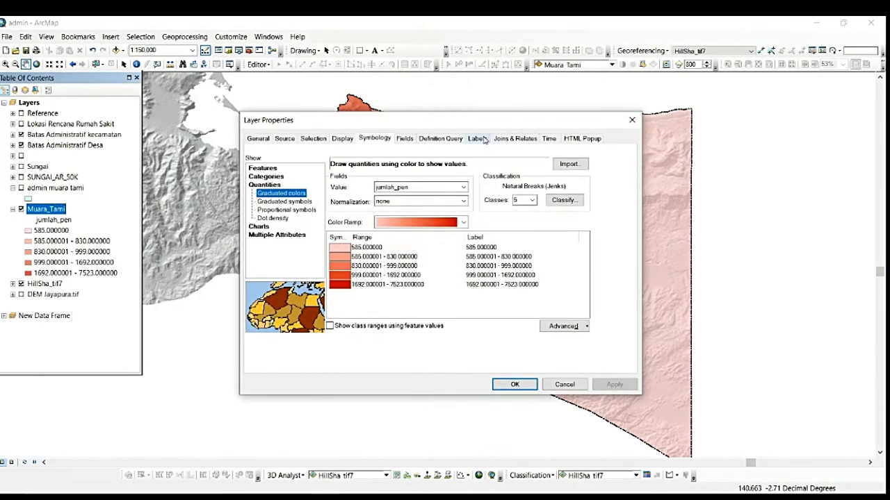
left_click(479, 139)
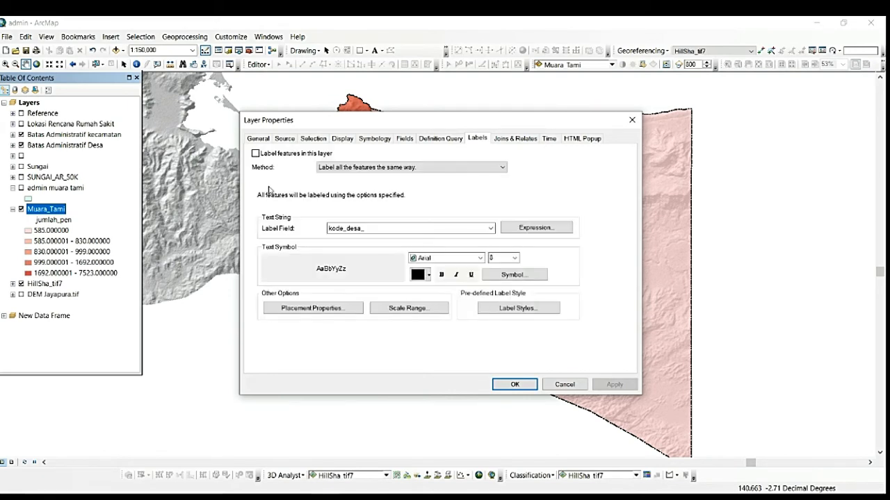
left_click(255, 153)
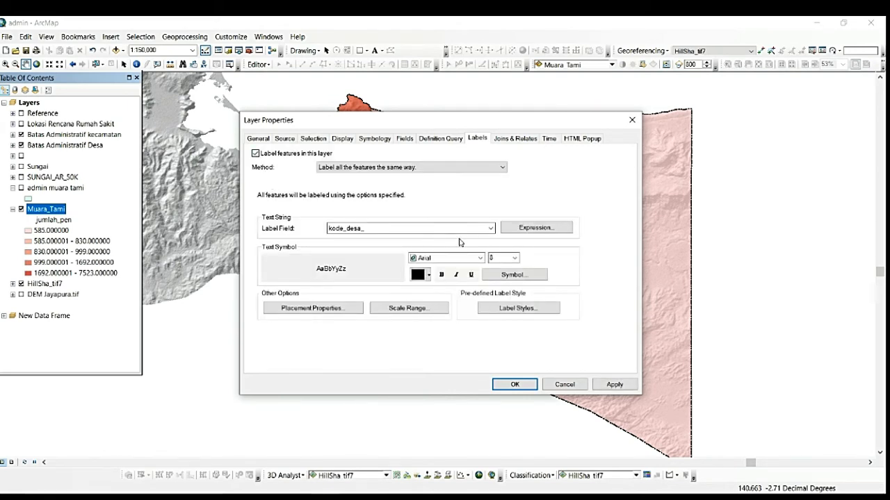
left_click(491, 229)
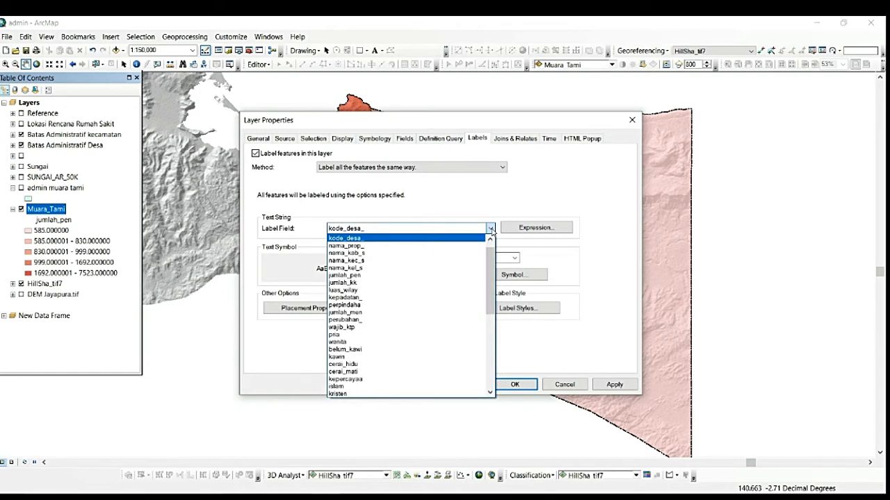
left_click(448, 268)
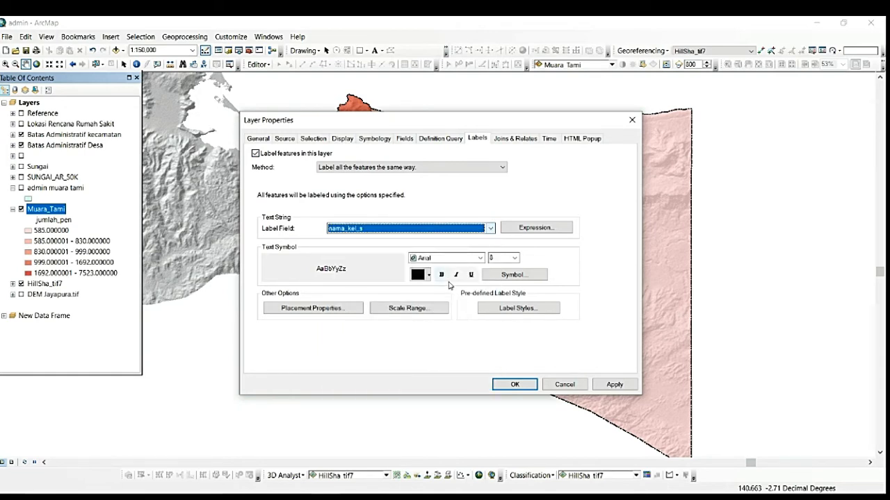
left_click(514, 385)
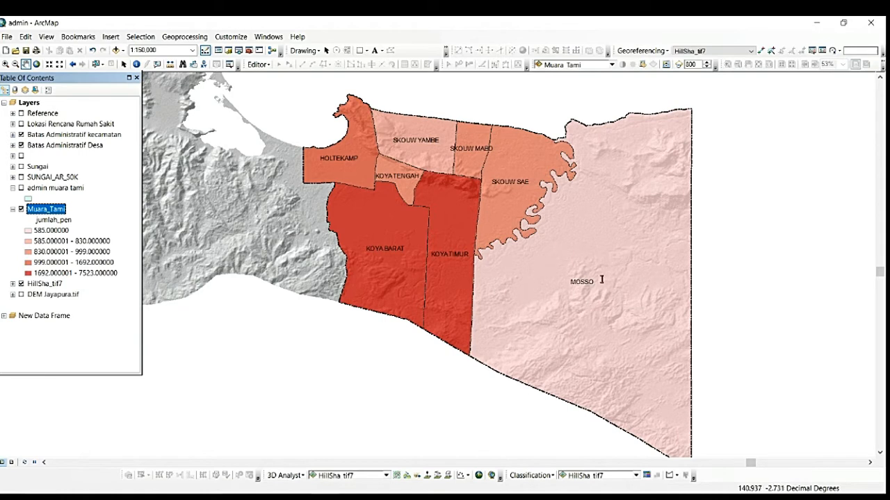
Switch the Muara_Tami layer's quantity symbology to graduated symbols based on jumlah_pen.
right_click(56, 212)
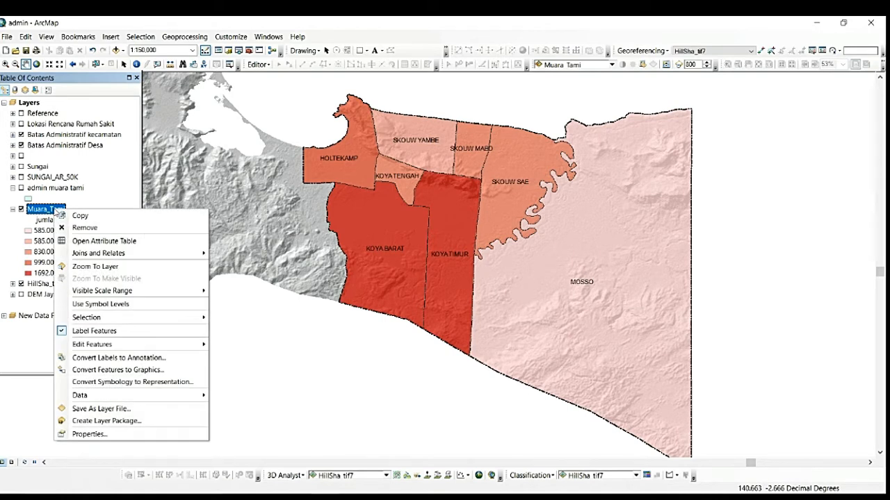
left_click(90, 434)
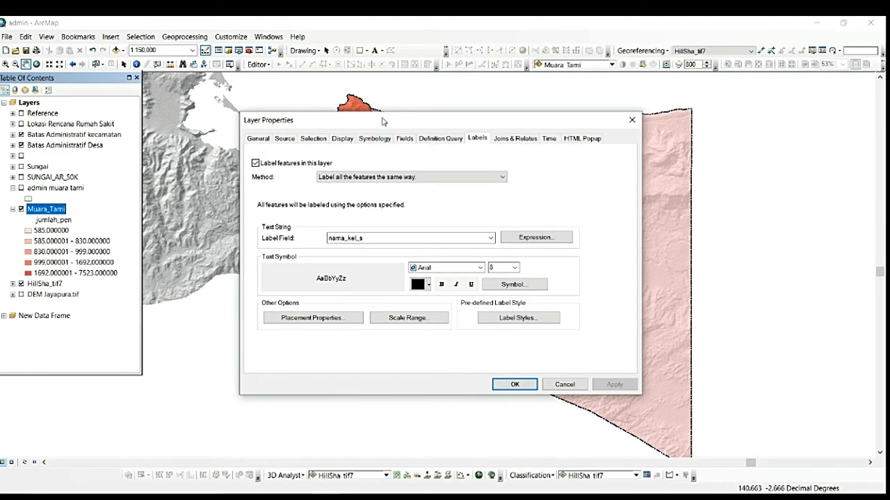
left_click_drag(381, 122, 250, 116)
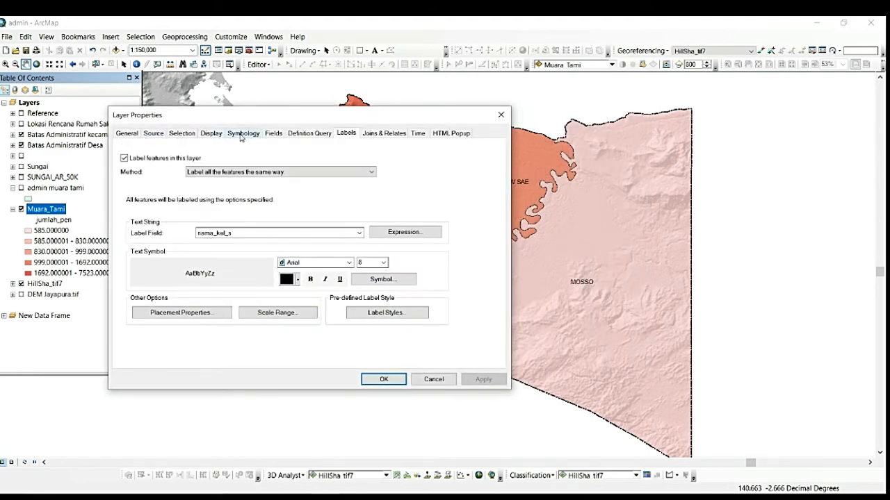
left_click(242, 134)
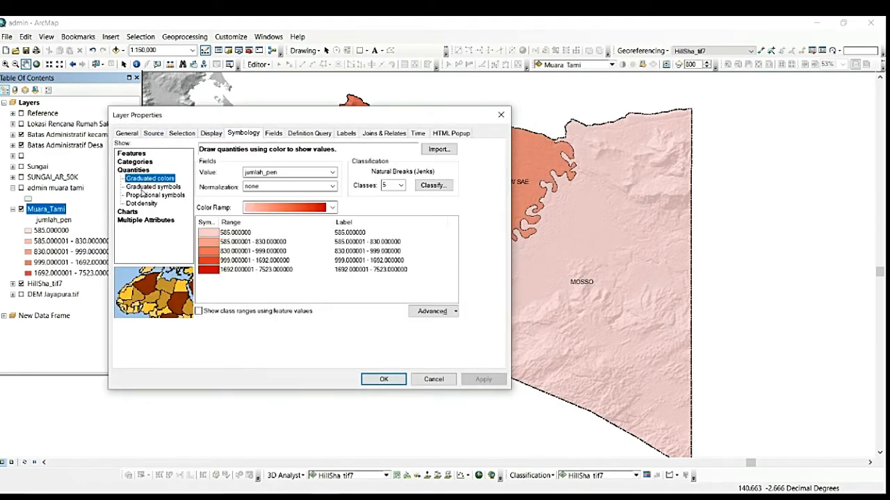
left_click(142, 187)
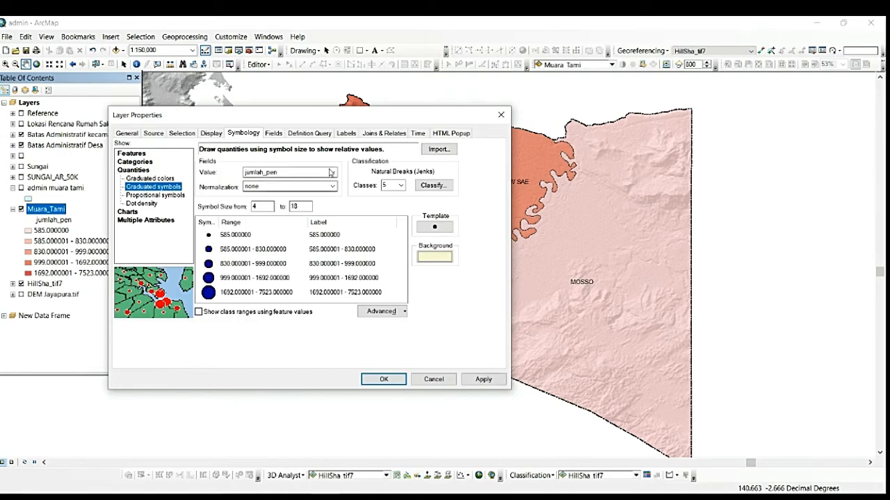
left_click_drag(342, 116, 201, 90)
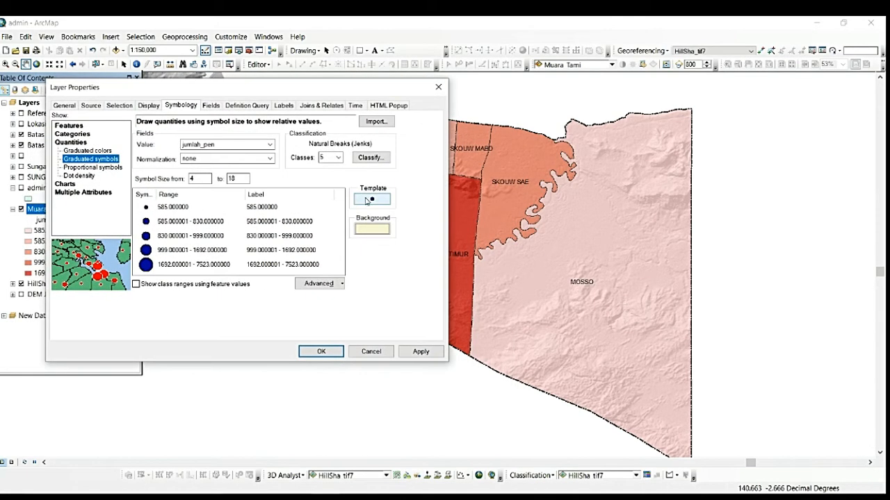
Give the graduated symbols' background a light yellow fill with no outline color.
left_click(372, 228)
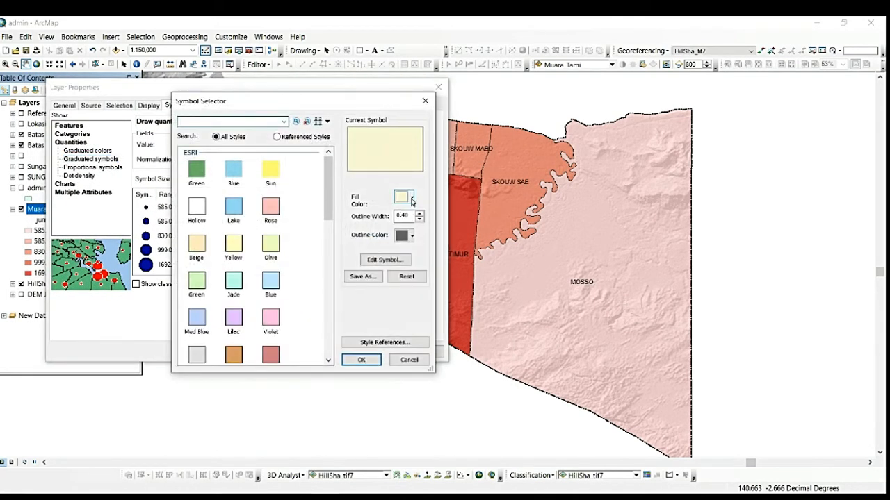
left_click(411, 199)
left_click(430, 229)
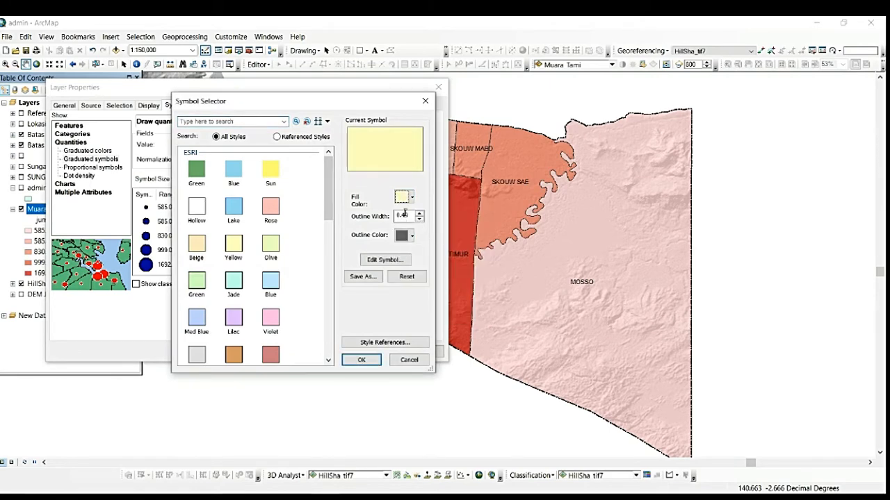
left_click(411, 236)
left_click(408, 253)
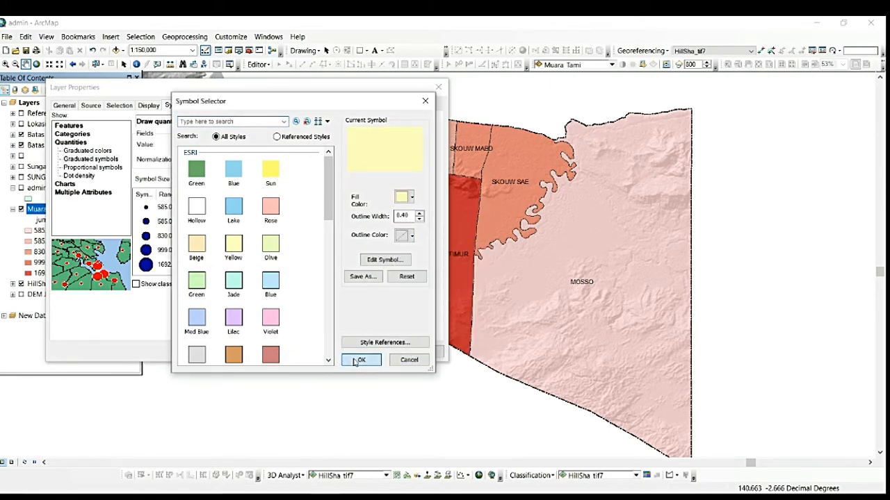
left_click(357, 360)
Set the graduated symbol size range from 10 to 25 and apply the symbology to the map.
double_click(201, 178)
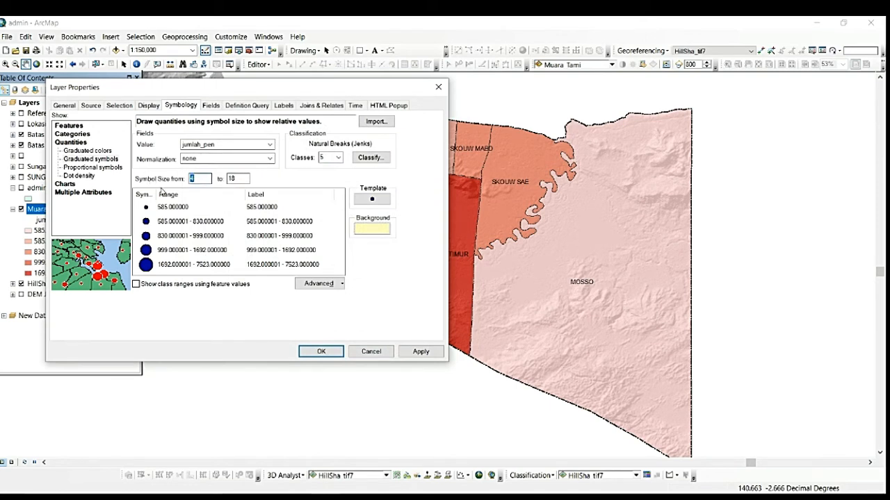
type("10")
key("Tab")
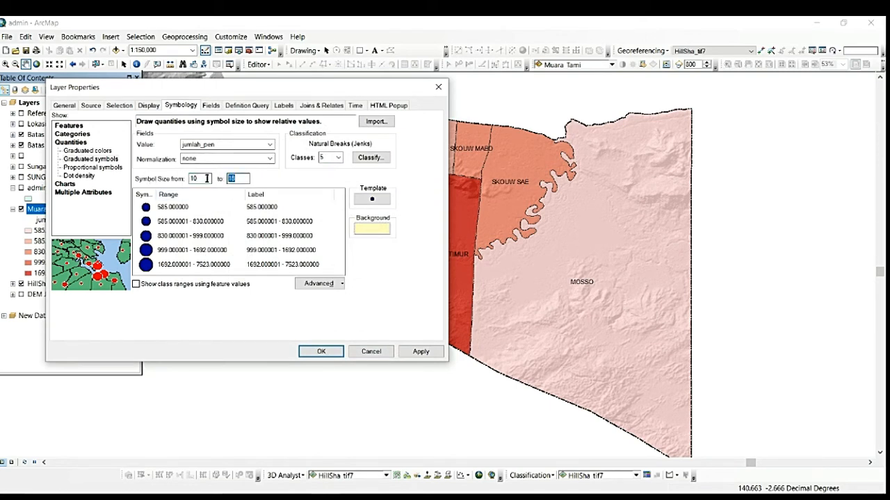
type("25")
left_click(309, 353)
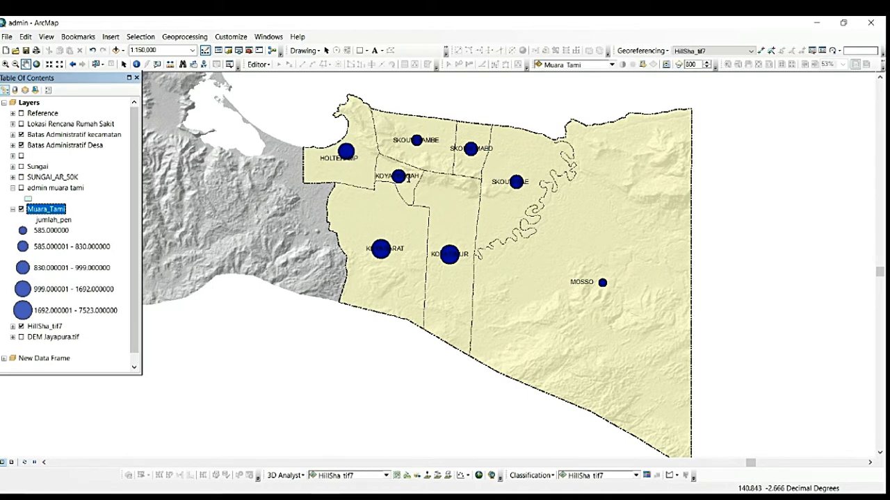
Change the template color of the Muara_Tami graduated symbols to orange-red.
right_click(59, 212)
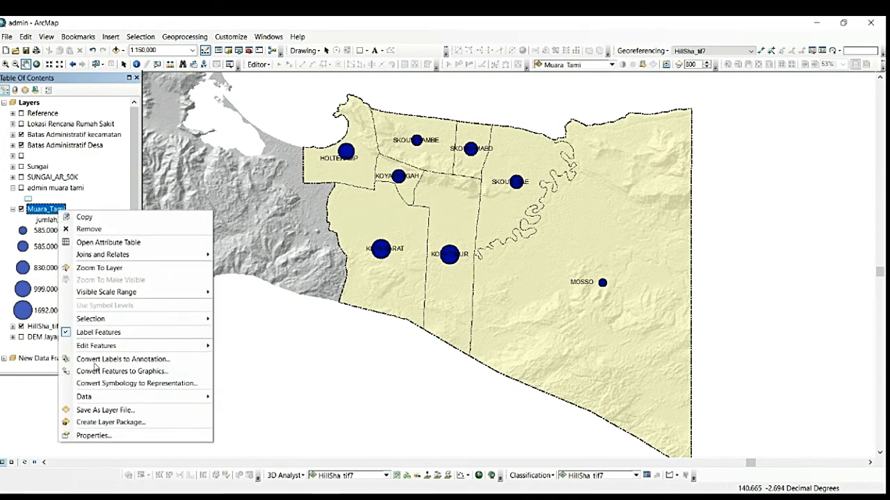
left_click(90, 438)
left_click_drag(407, 123, 231, 105)
left_click(390, 226)
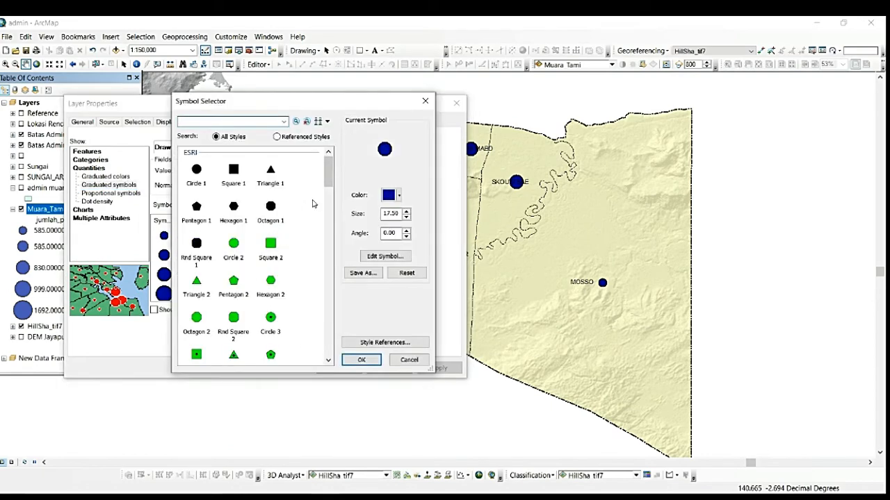
left_click(393, 198)
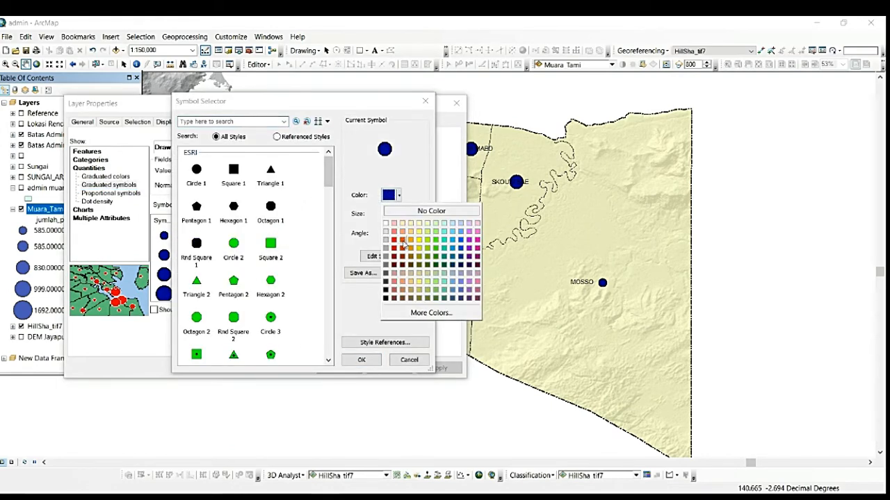
left_click(403, 241)
left_click(359, 362)
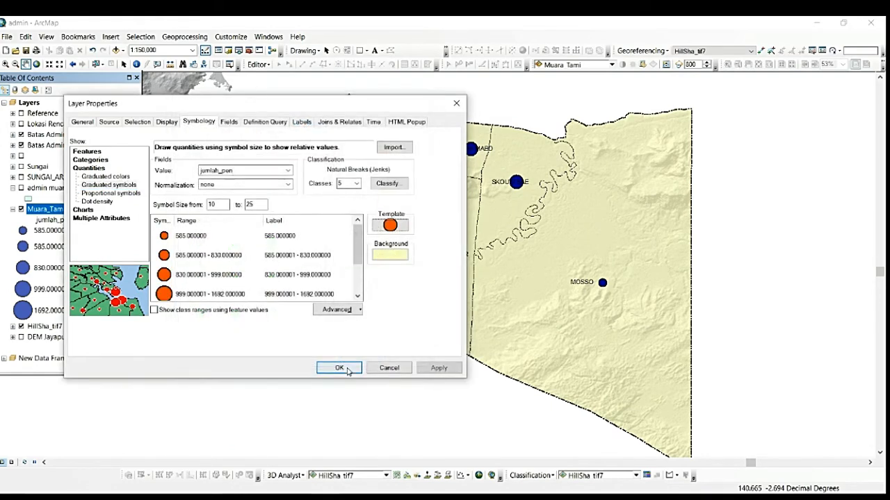
Change the graduated symbols' background fill to light green and apply the symbology to the map.
left_click(390, 254)
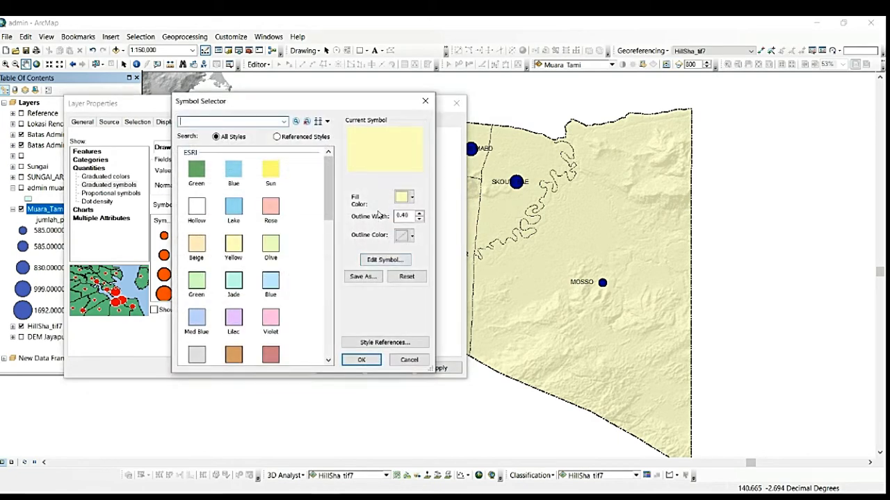
left_click(404, 198)
left_click(439, 229)
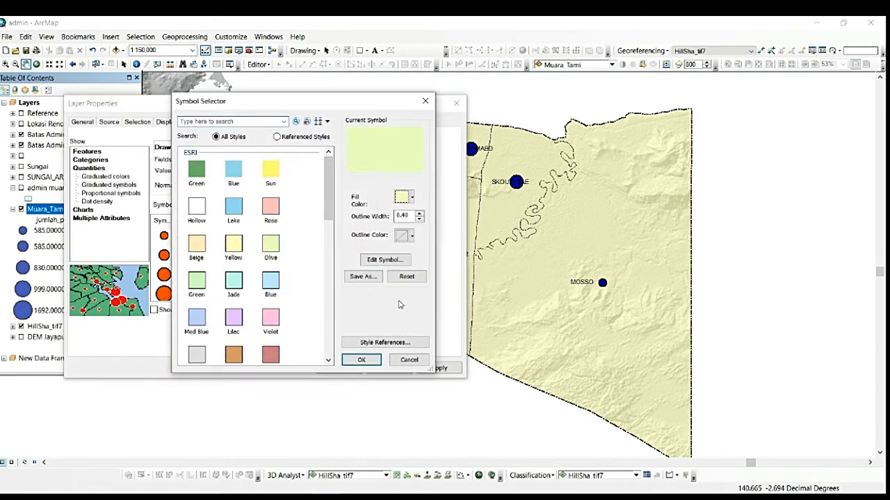
left_click(362, 361)
left_click(340, 365)
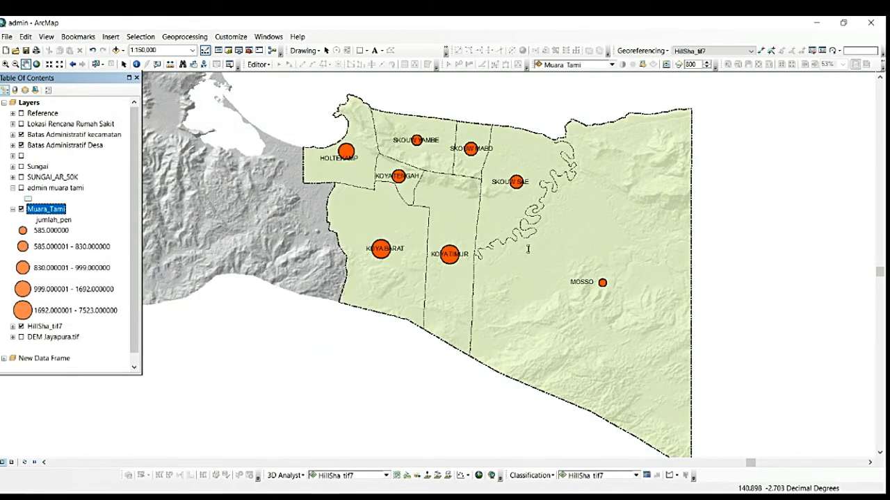
Symbolize the Muara_Tami layer with proportional symbols, using jumlah_pen as the value field, and apply it to the map.
right_click(36, 212)
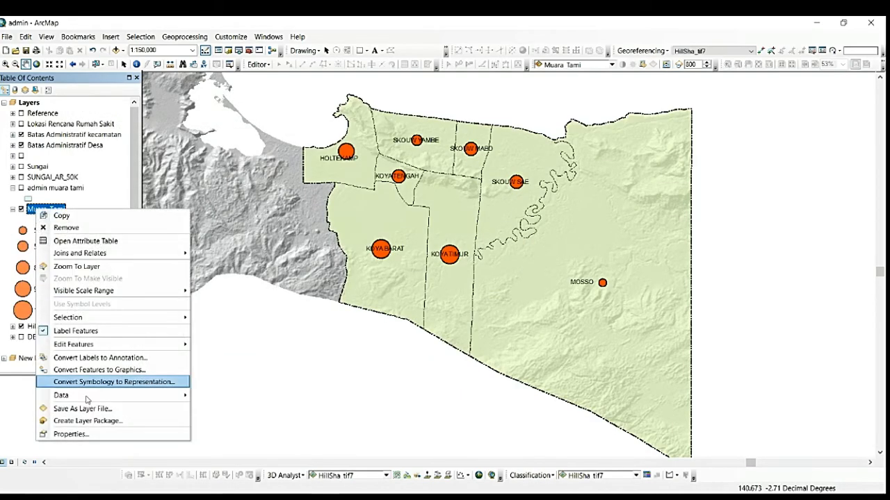
left_click(70, 435)
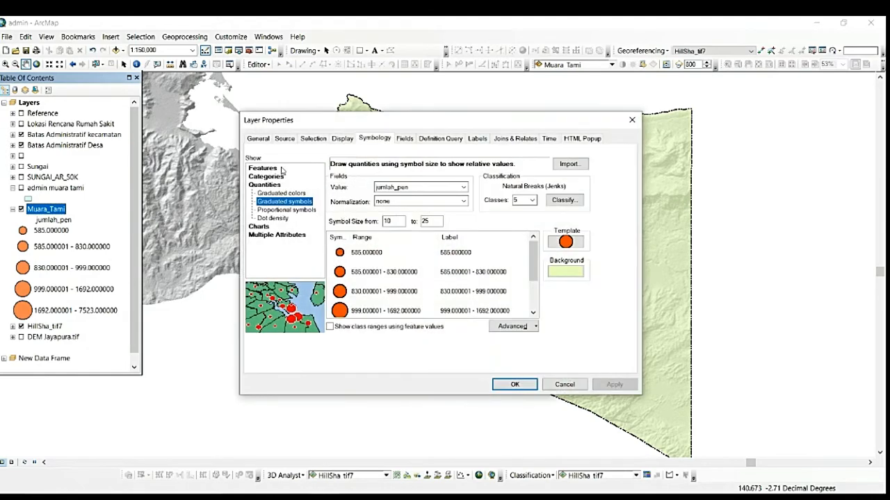
left_click(287, 209)
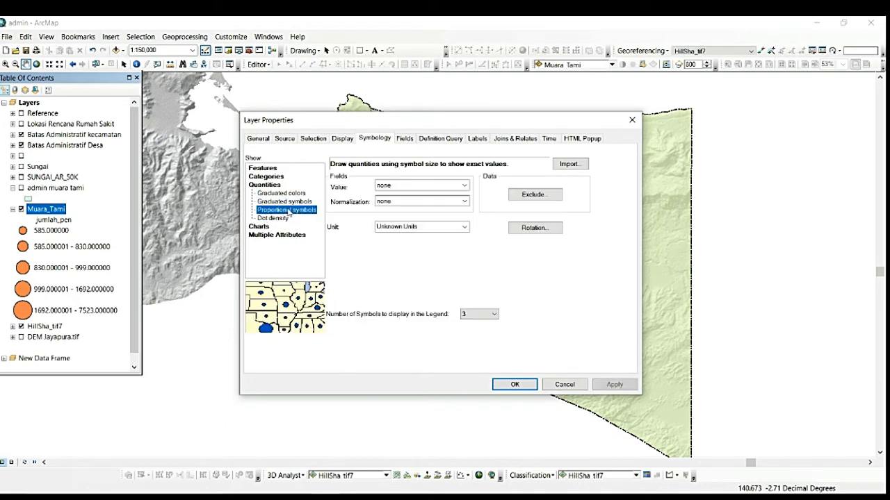
left_click(463, 187)
left_click(392, 202)
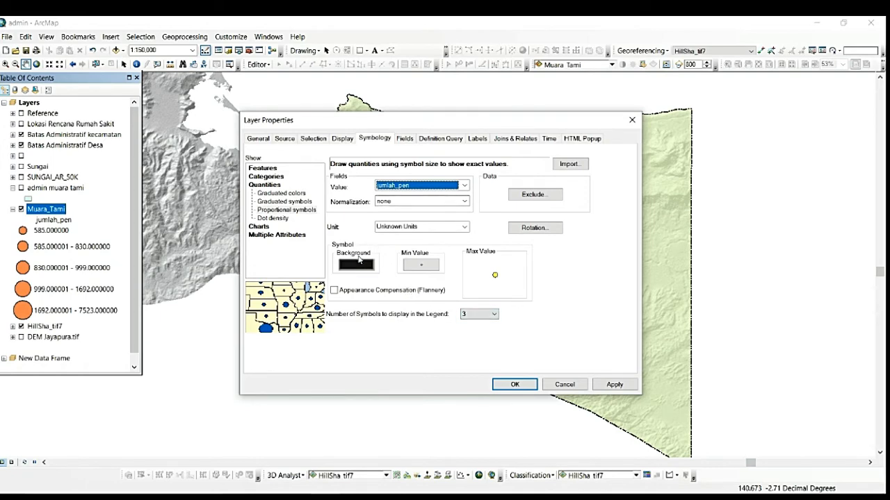
left_click(514, 384)
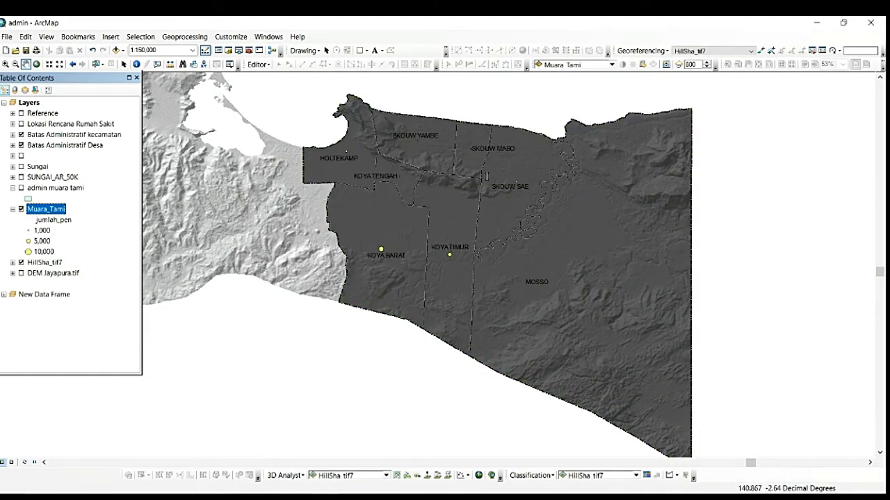
Set the number of proportional symbols displayed in the Muara_Tami legend to 5 and apply the change.
right_click(40, 212)
left_click(74, 435)
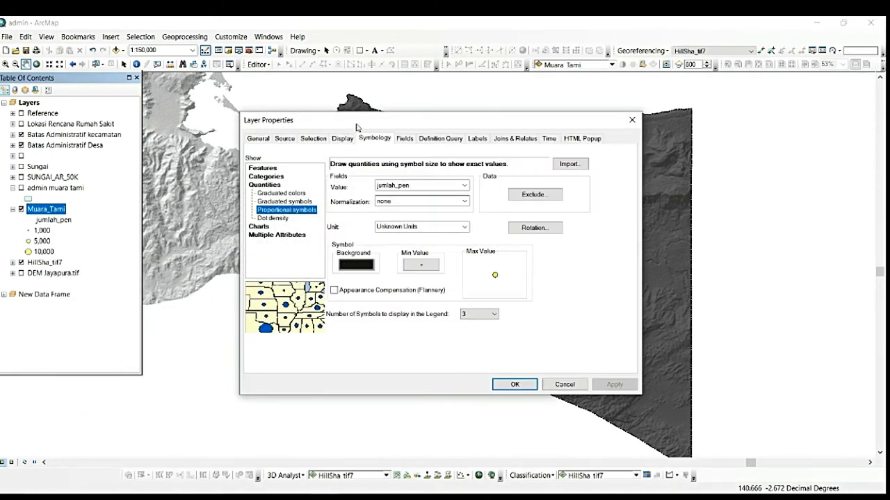
left_click_drag(356, 127, 141, 112)
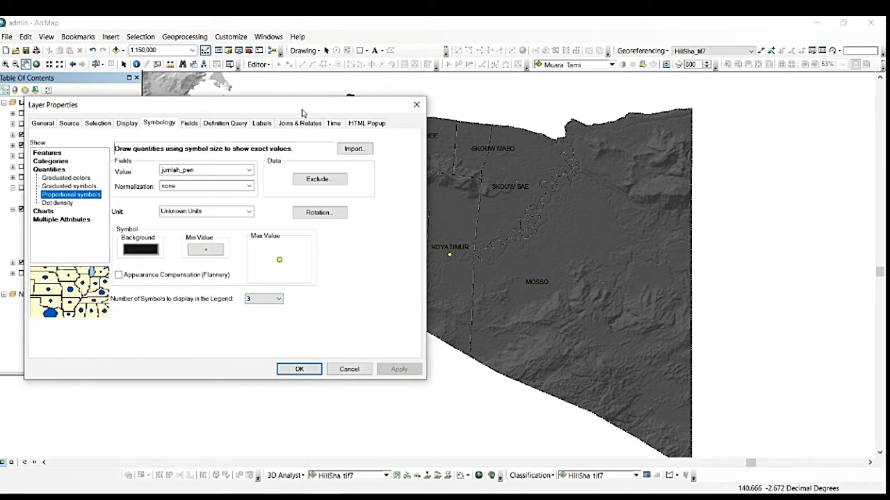
left_click_drag(303, 113, 727, 128)
left_click(688, 313)
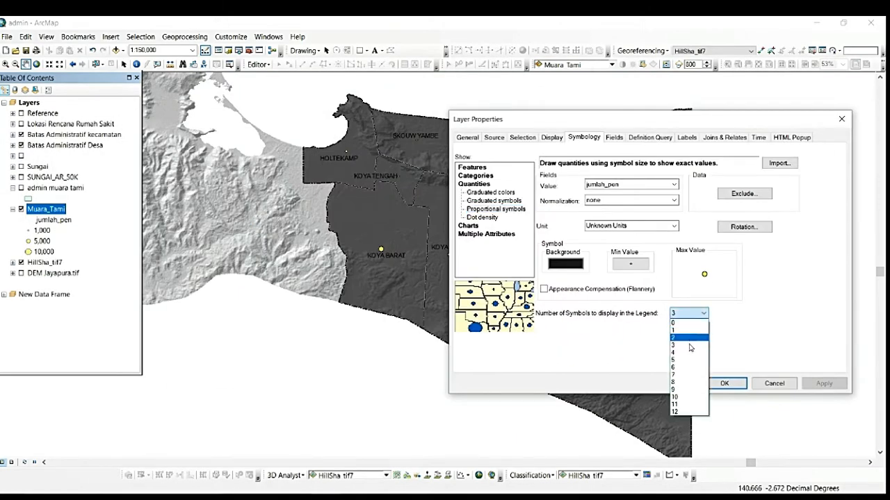
left_click(688, 360)
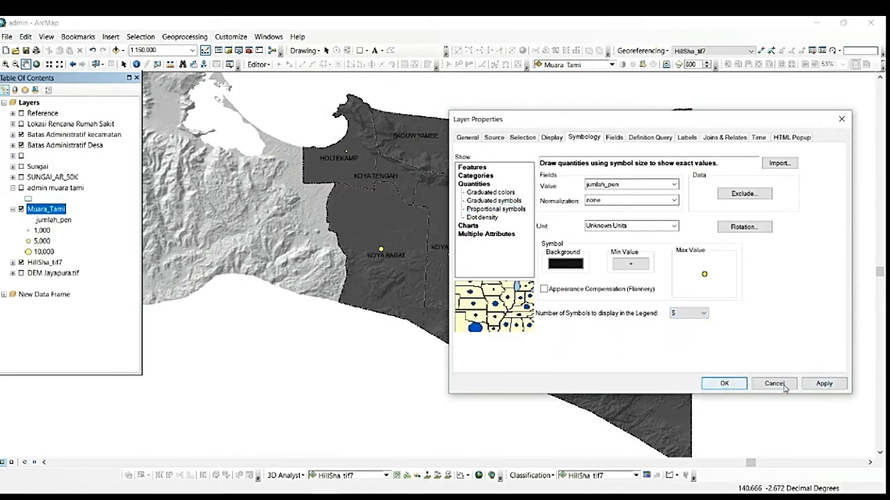
left_click(823, 384)
left_click(496, 208)
left_click_drag(540, 126, 652, 125)
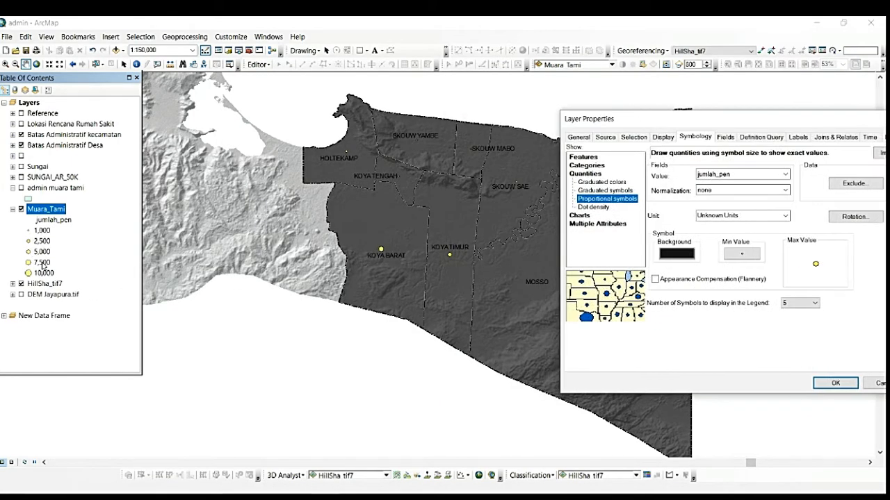
Switch the Muara_Tami symbology to dot density and add jumlah_pen as the mapped field.
left_click_drag(613, 127, 253, 83)
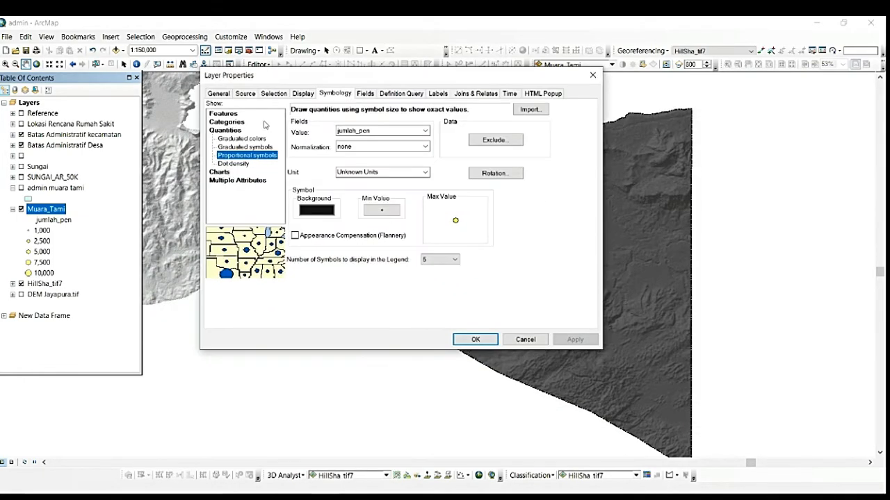
left_click(232, 165)
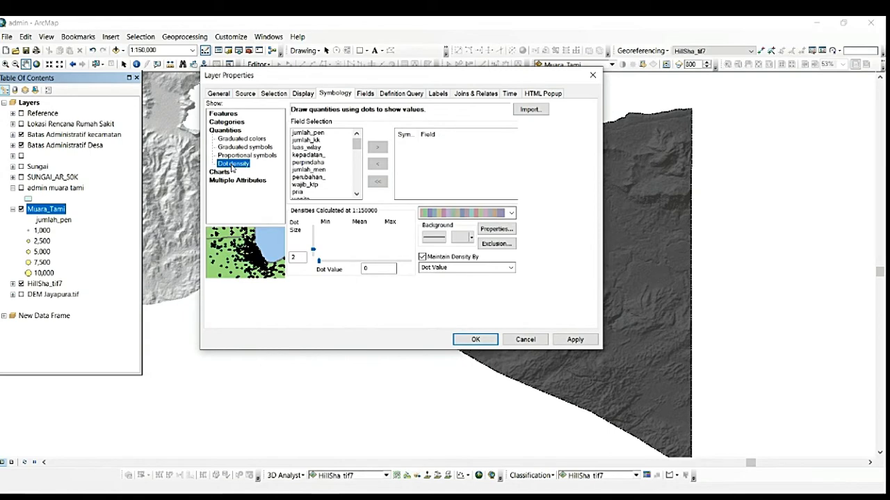
left_click(320, 132)
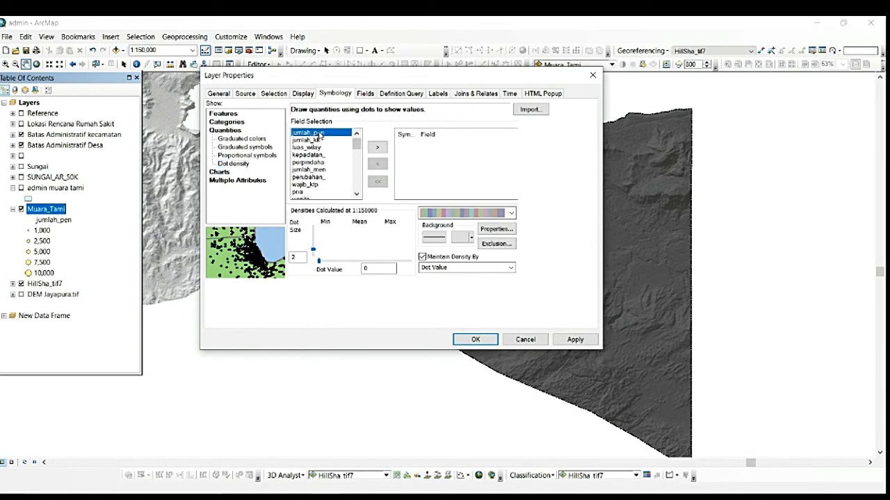
left_click(378, 148)
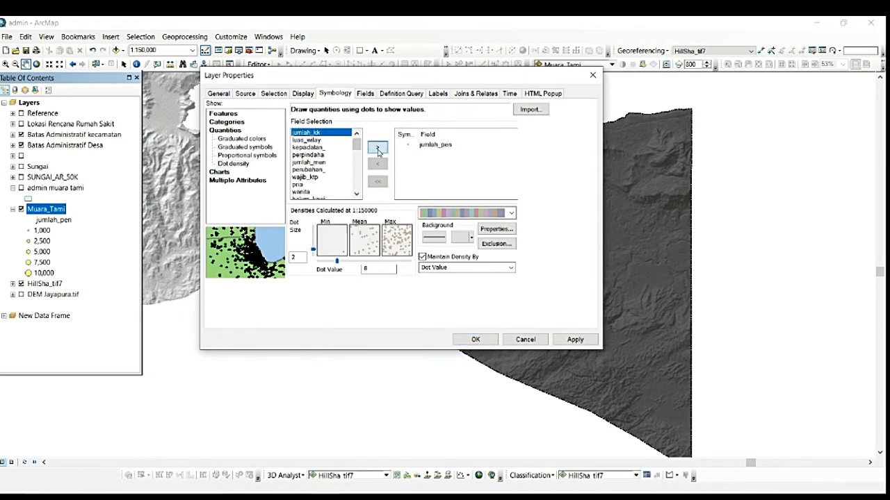
Set the dot density's dot value to 50 and its dot size to 4.
double_click(372, 267)
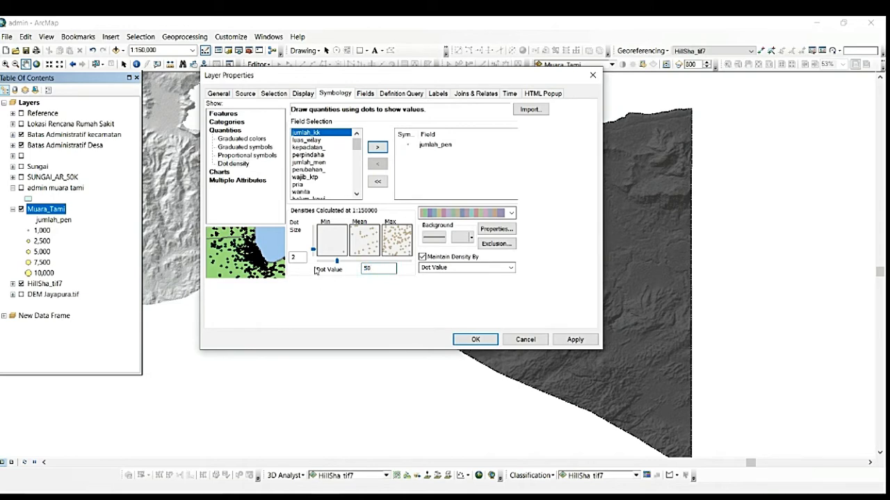
left_click_drag(314, 248, 258, 264)
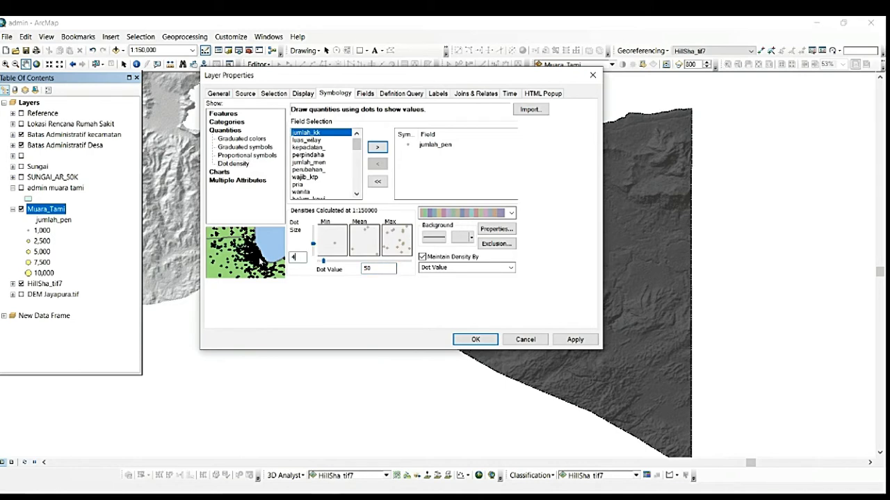
type("4")
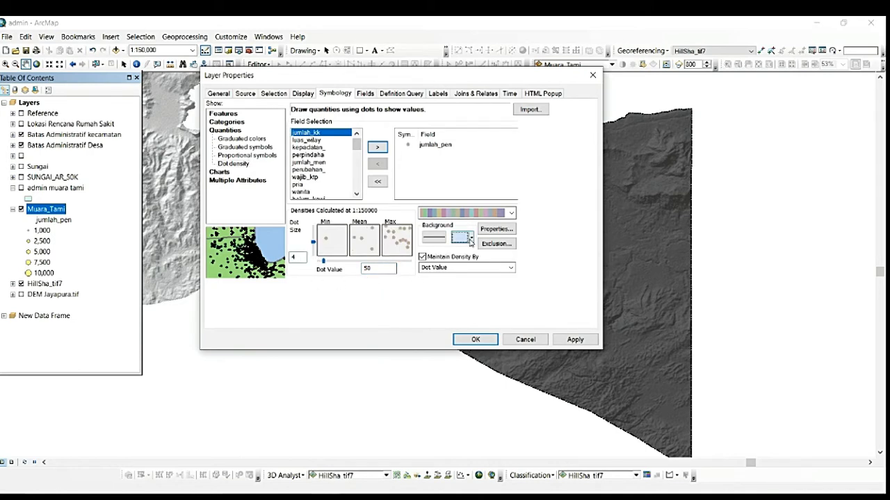
Set the dot density background color to Arctic White and apply the symbology to the map.
left_click(461, 237)
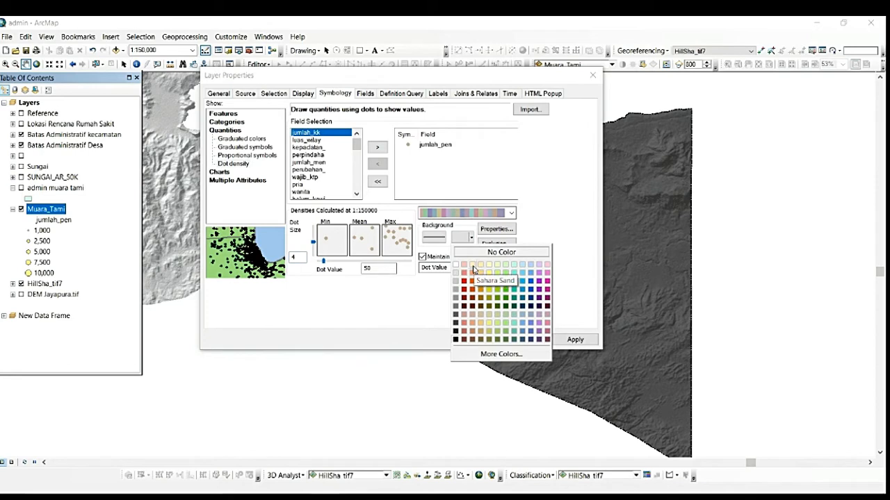
left_click(472, 264)
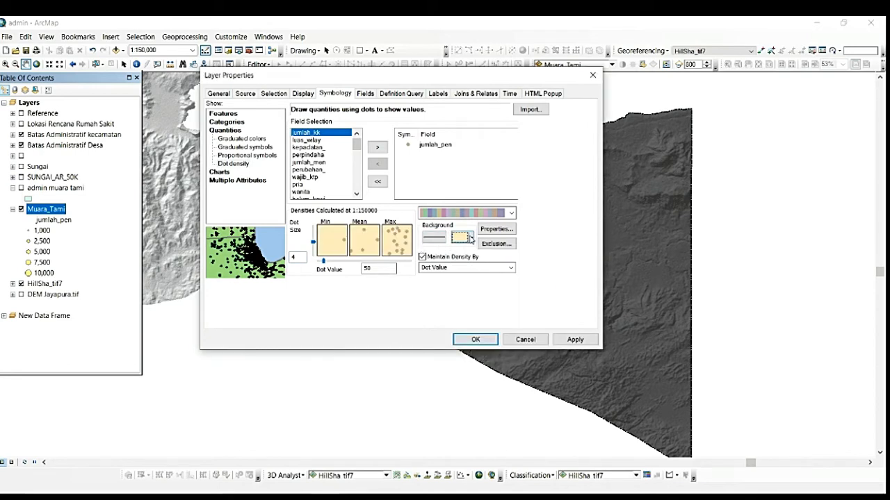
left_click(462, 237)
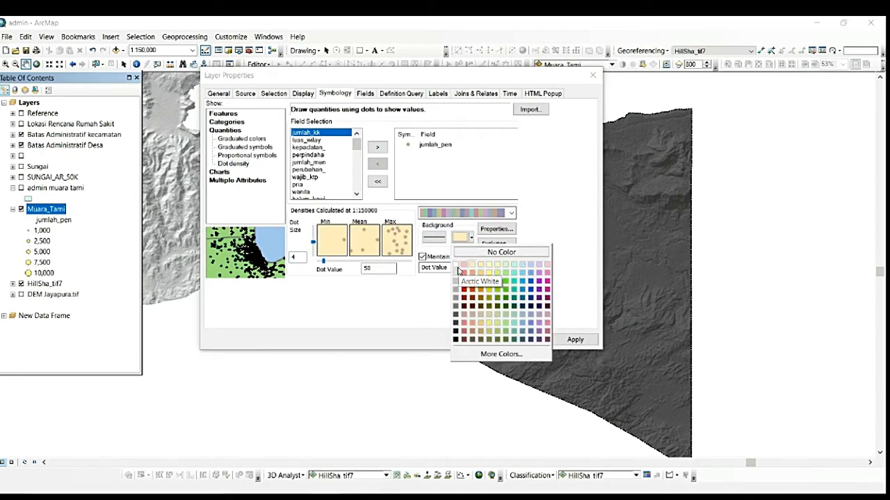
left_click(456, 265)
left_click(467, 340)
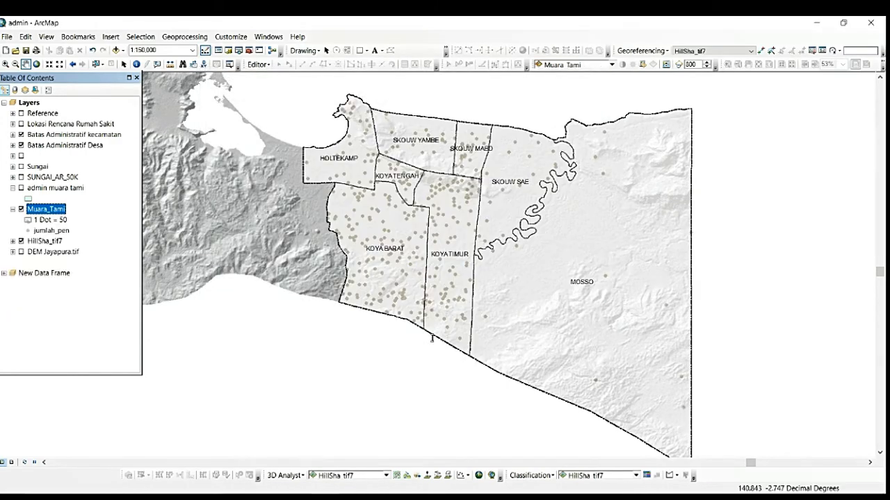
left_click(62, 220)
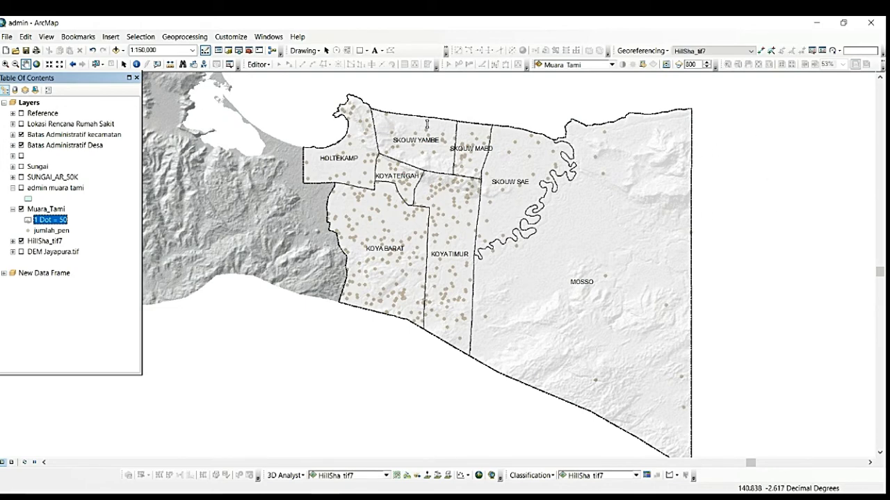
left_click_drag(540, 252, 517, 252)
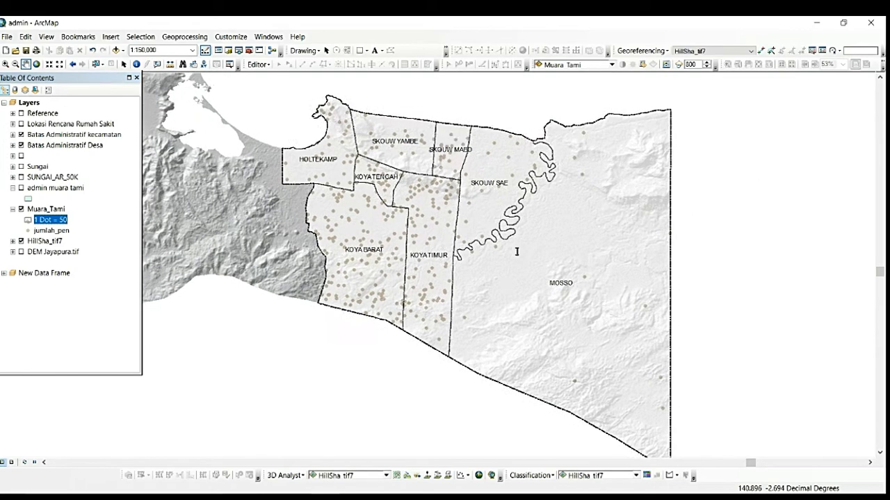
left_click_drag(410, 183, 424, 182)
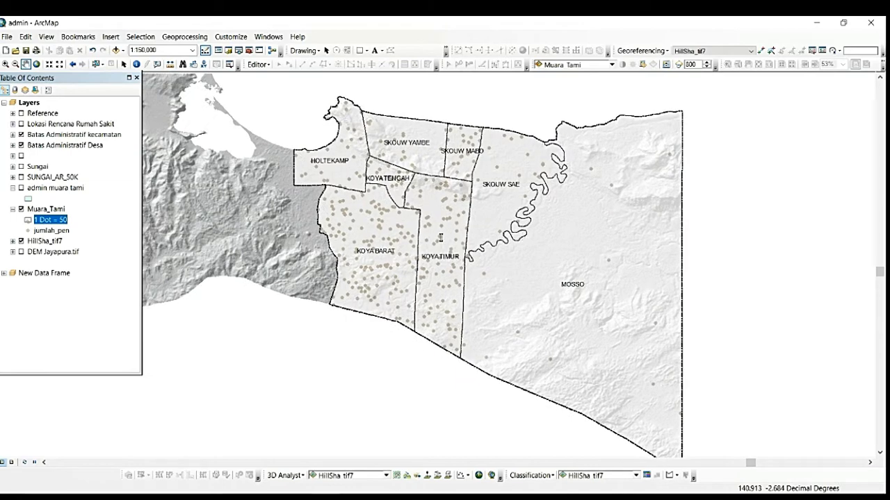
Symbolize the Muara_Tami layer with pie charts, adding the pria and wanita fields as slices.
left_click(49, 208)
right_click(52, 210)
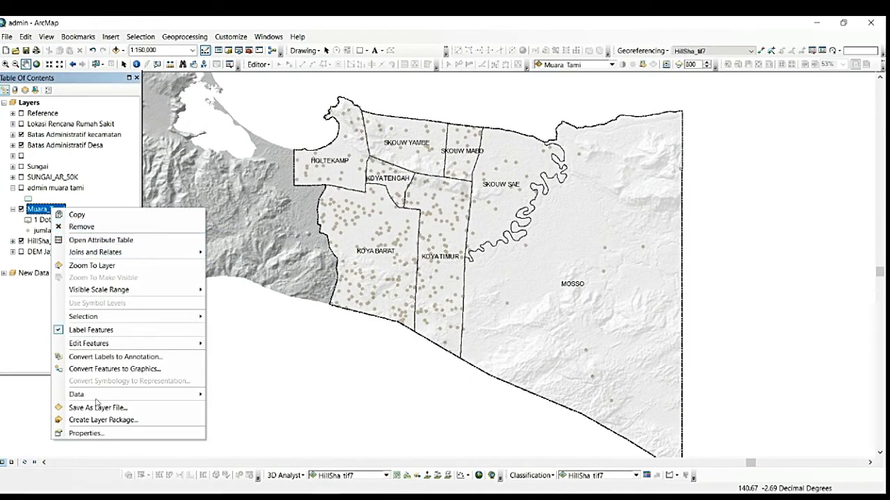
left_click(98, 433)
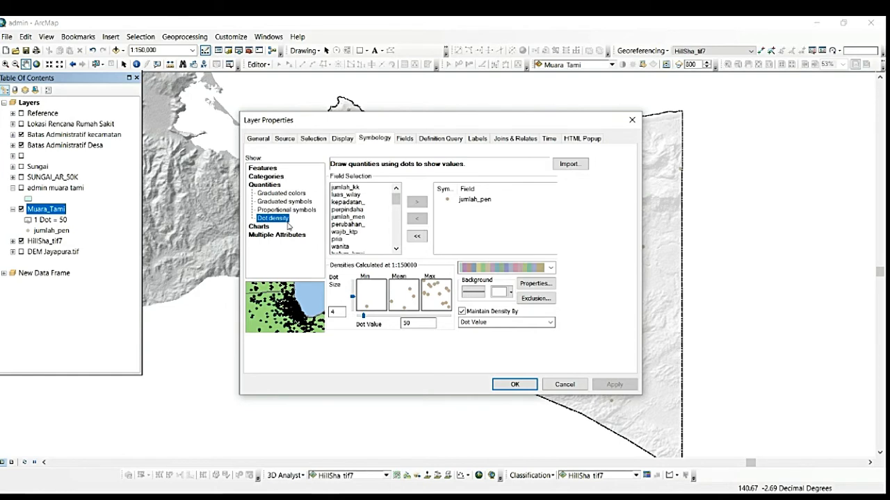
left_click(256, 228)
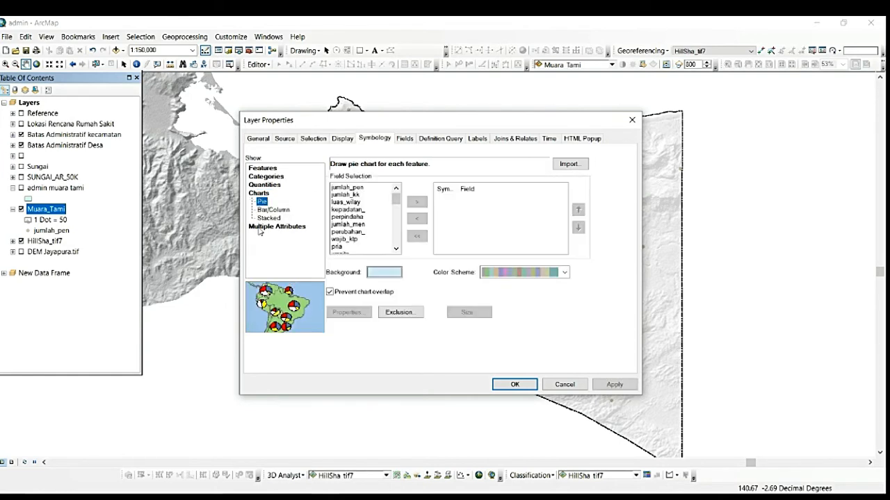
left_click(354, 188)
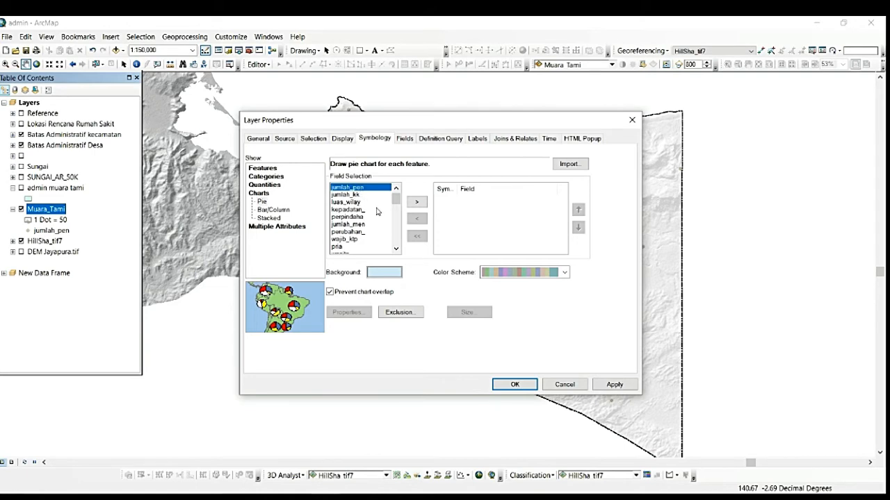
left_click(396, 248)
left_click(396, 248)
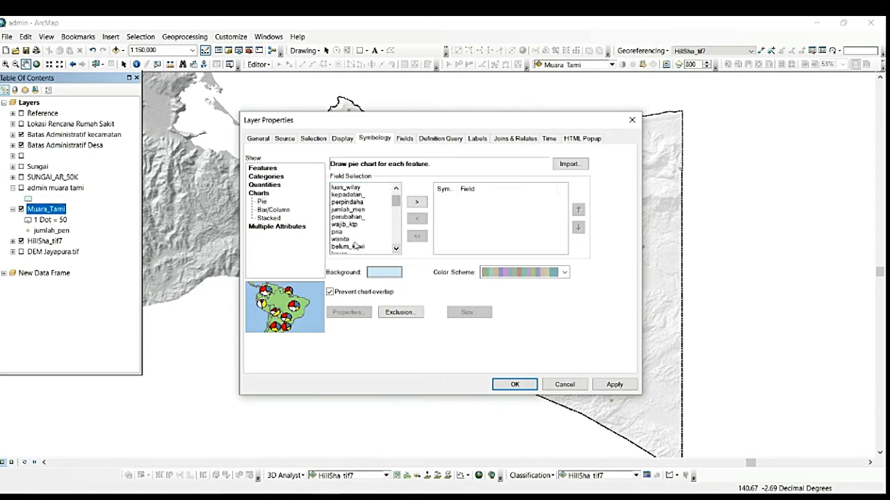
left_click(335, 232)
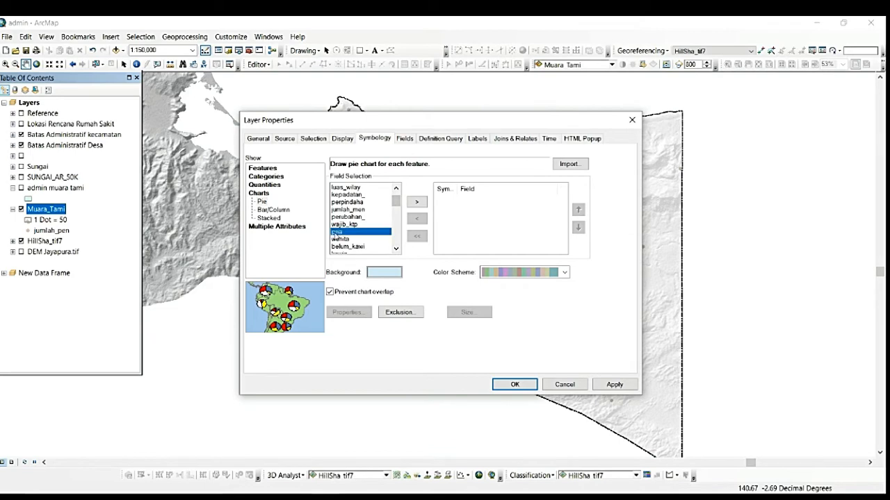
left_click(416, 201)
left_click(415, 203)
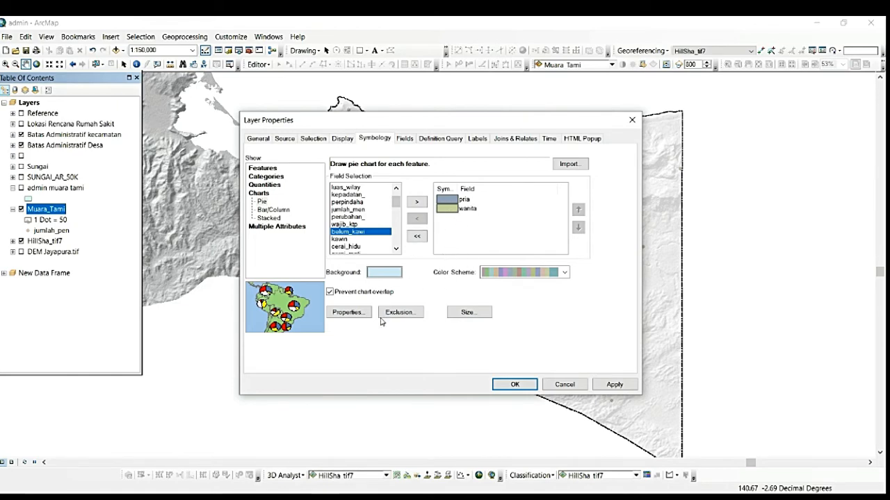
left_click(384, 273)
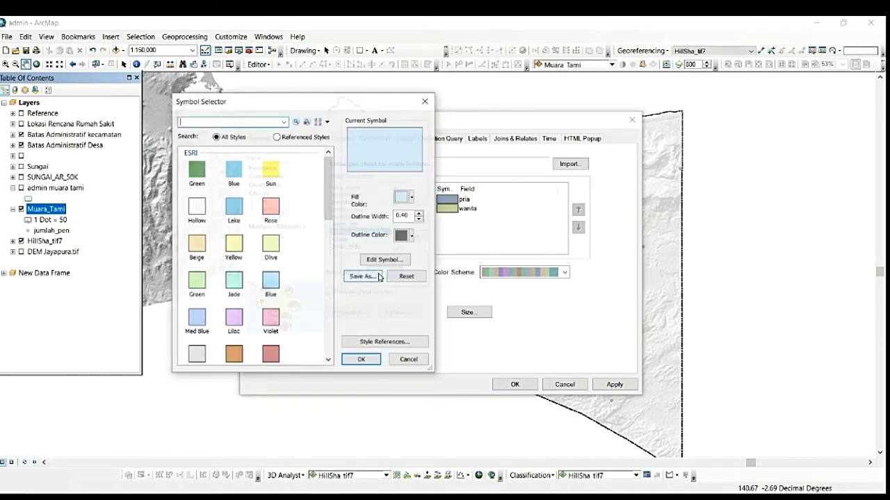
left_click(409, 360)
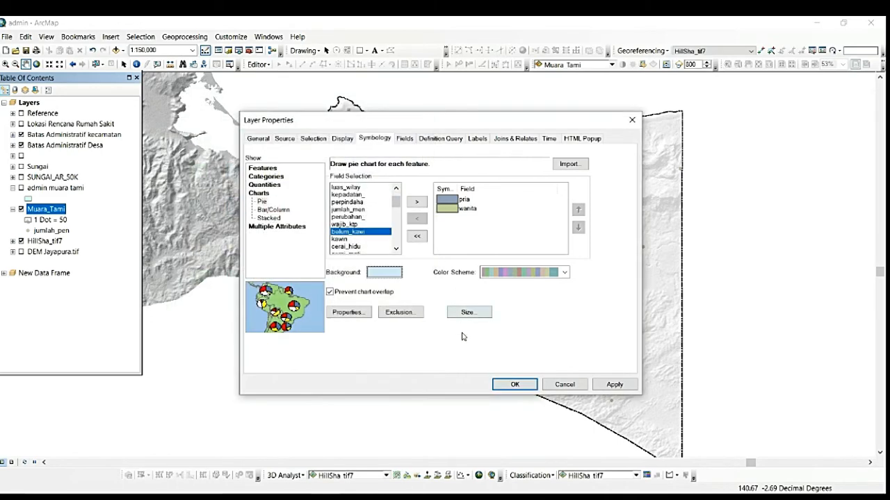
left_click(262, 202)
left_click(564, 272)
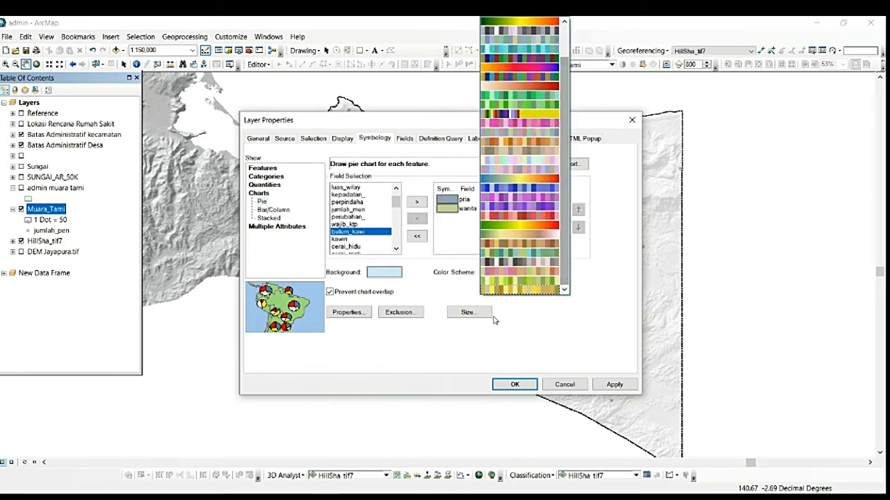
left_click(517, 314)
Increase the fixed pie chart size and apply the pie chart symbology to the map.
left_click(473, 314)
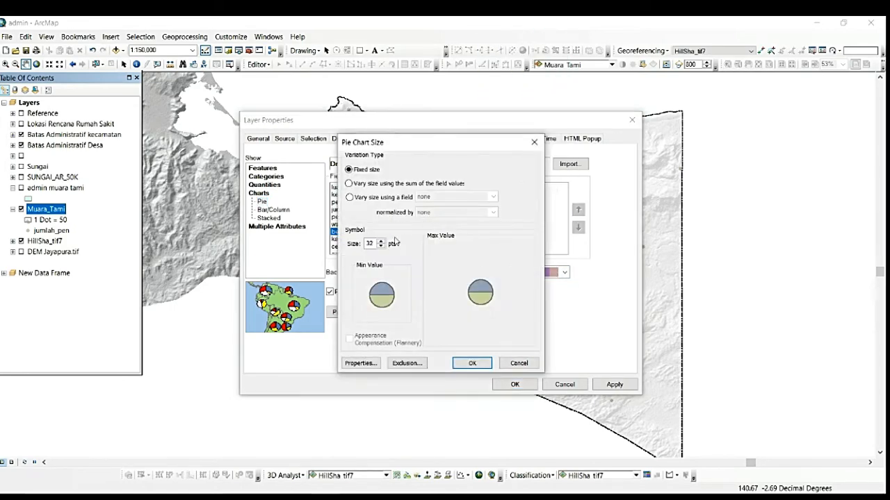
left_click(381, 242)
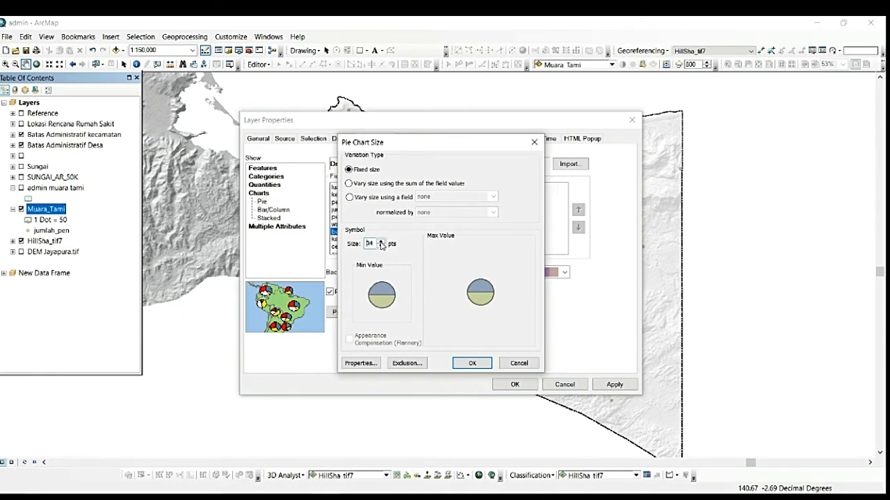
left_click(381, 242)
left_click(382, 242)
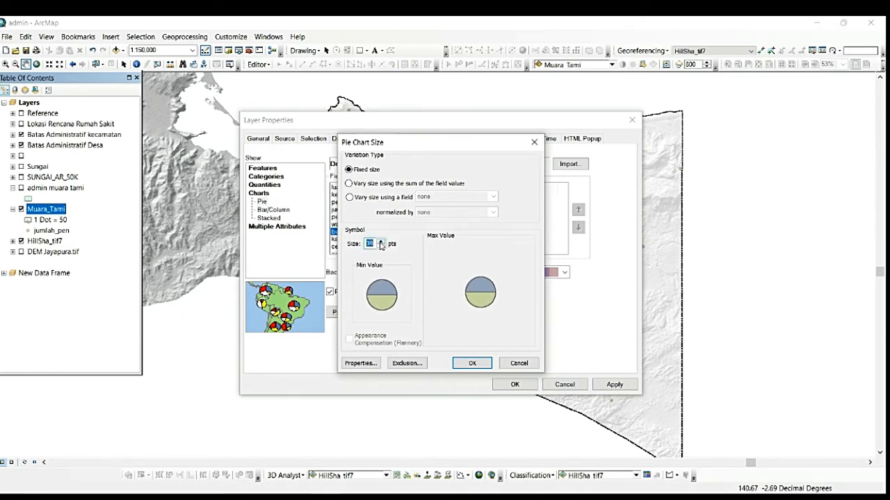
left_click(472, 362)
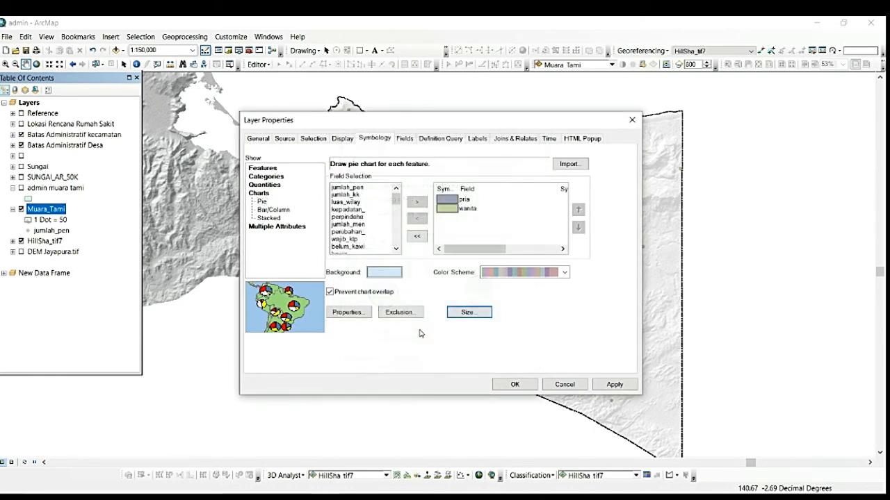
left_click(513, 384)
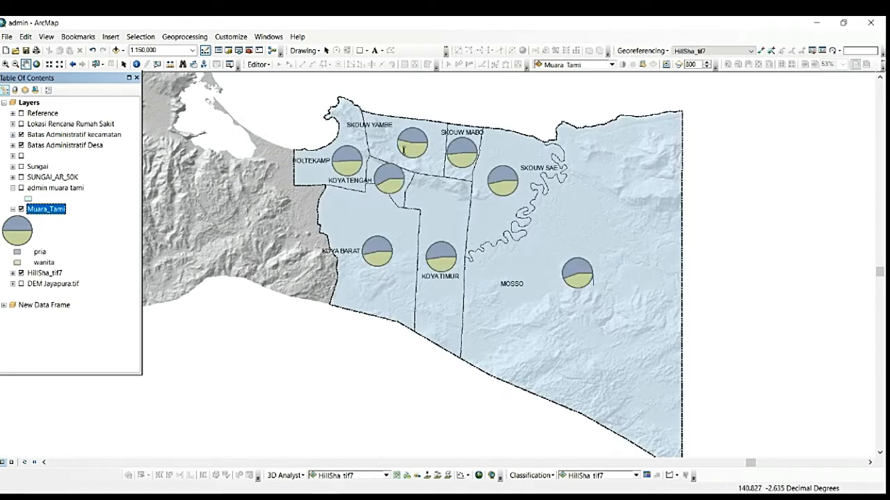
Give the pria slice of the Muara_Tami pie charts a red fill with no outline color.
left_click(17, 254)
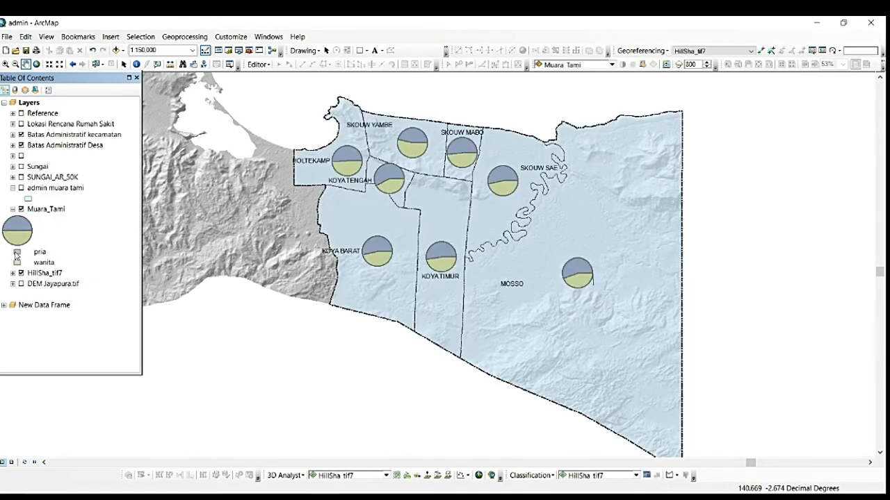
right_click(44, 210)
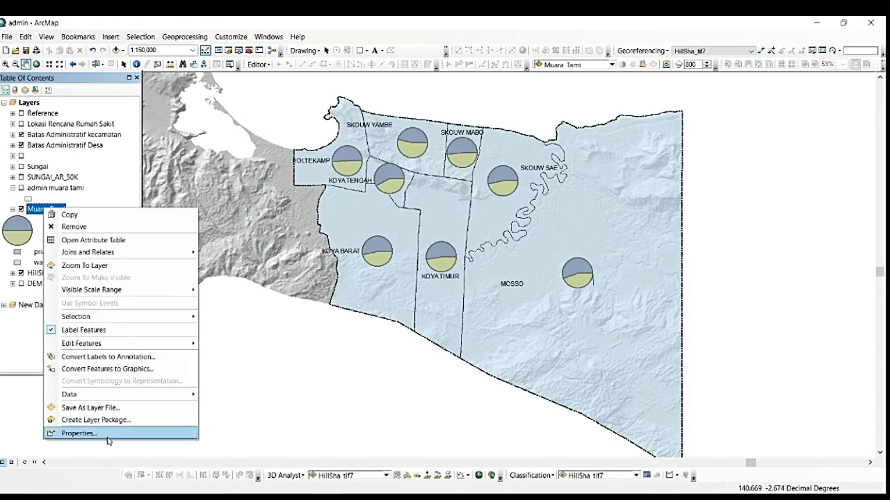
left_click(87, 433)
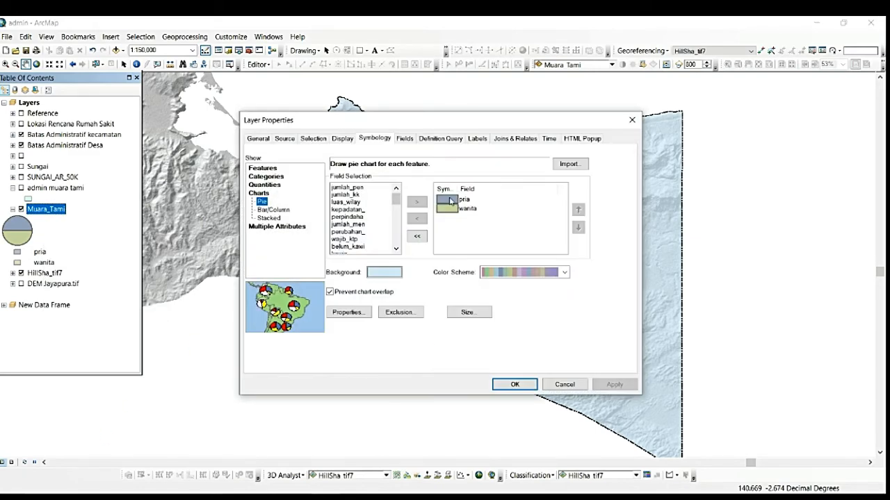
double_click(449, 201)
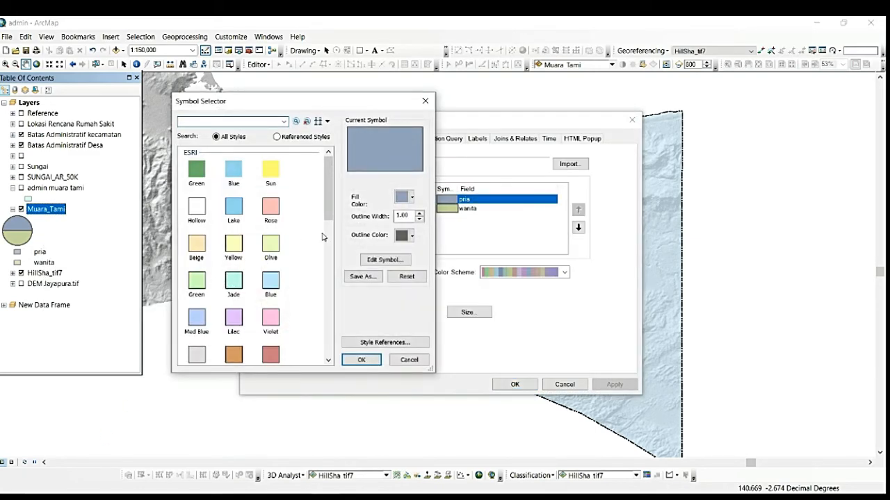
left_click(404, 197)
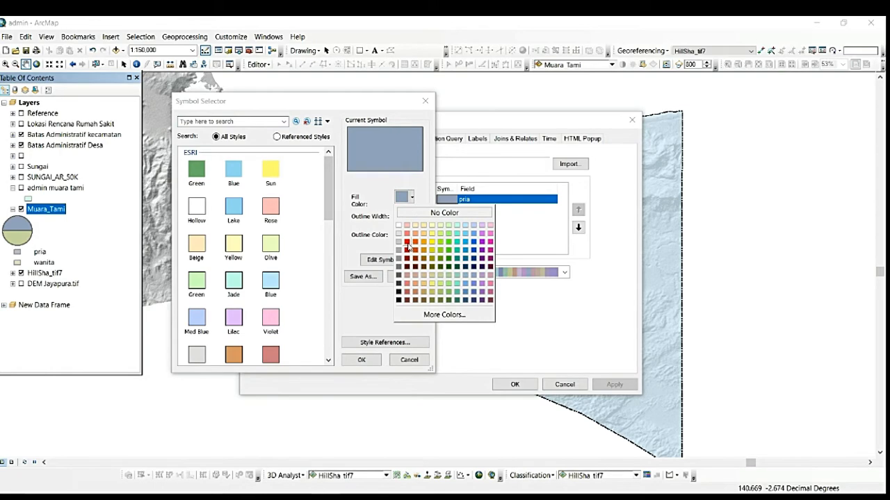
left_click(407, 242)
left_click(405, 236)
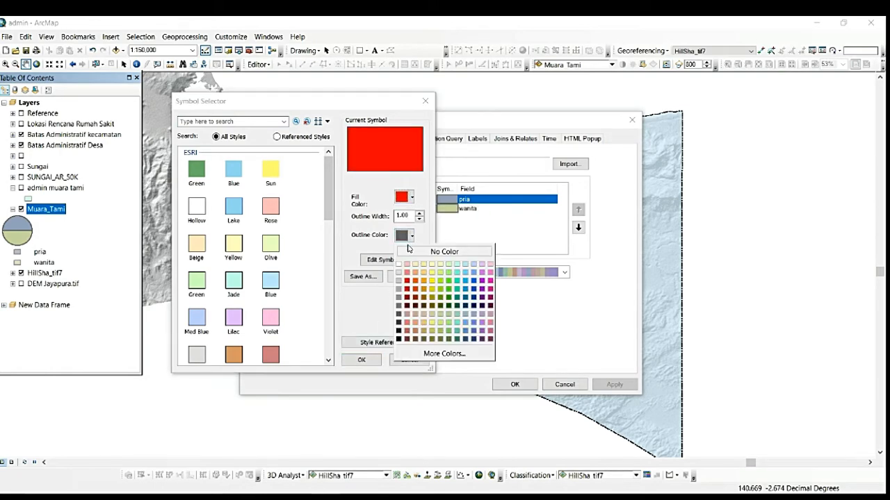
left_click(431, 251)
left_click(371, 358)
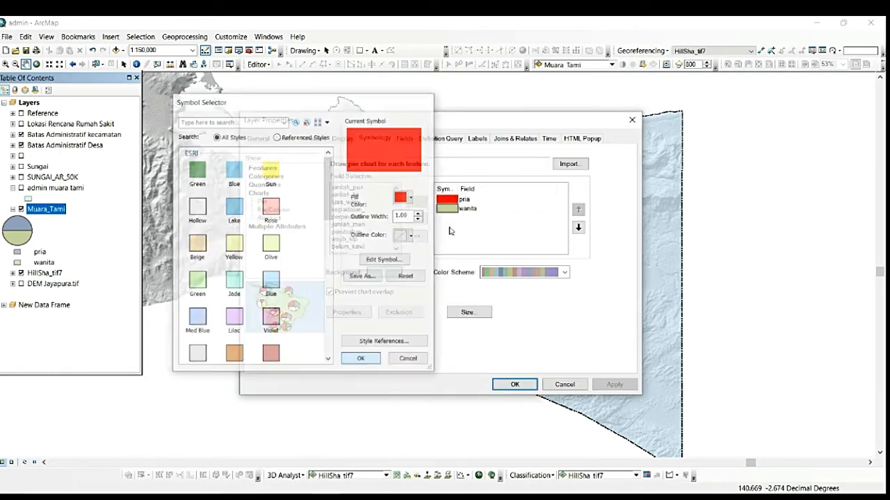
Give the wanita slice a green fill with no outline color and apply the pie chart symbology to the map.
double_click(446, 209)
left_click(411, 200)
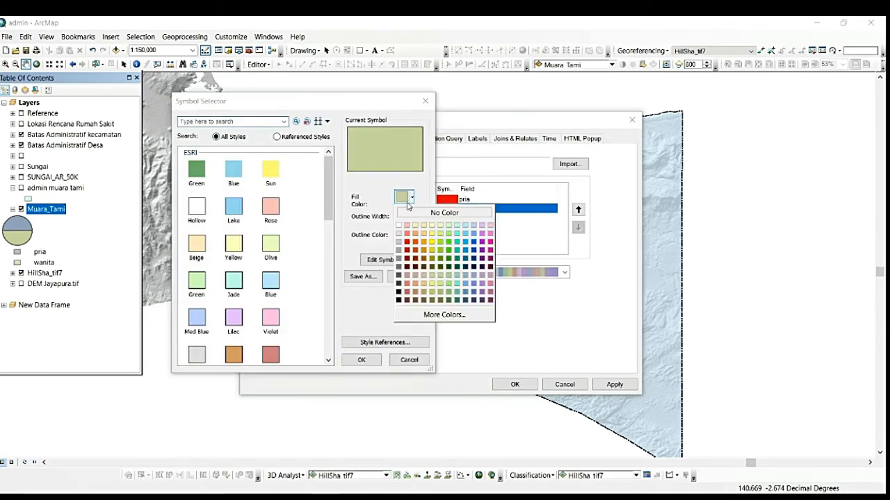
left_click(449, 252)
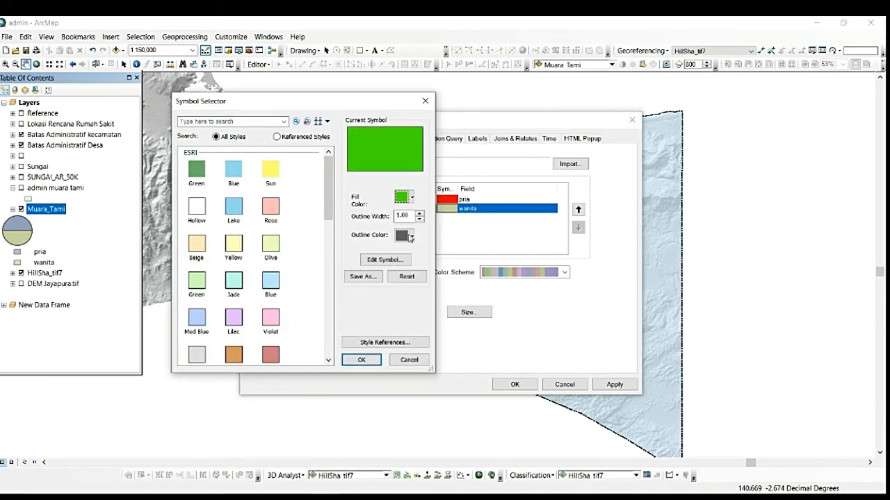
left_click(406, 236)
left_click(431, 251)
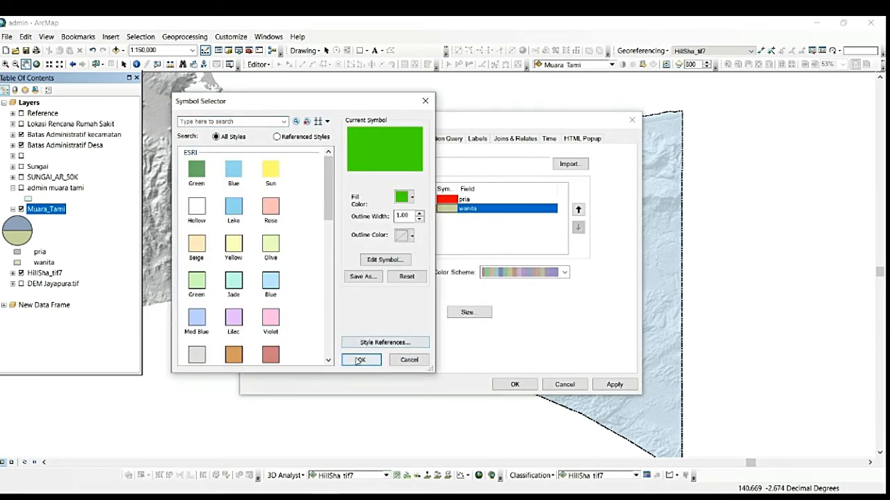
left_click(361, 360)
key("Return")
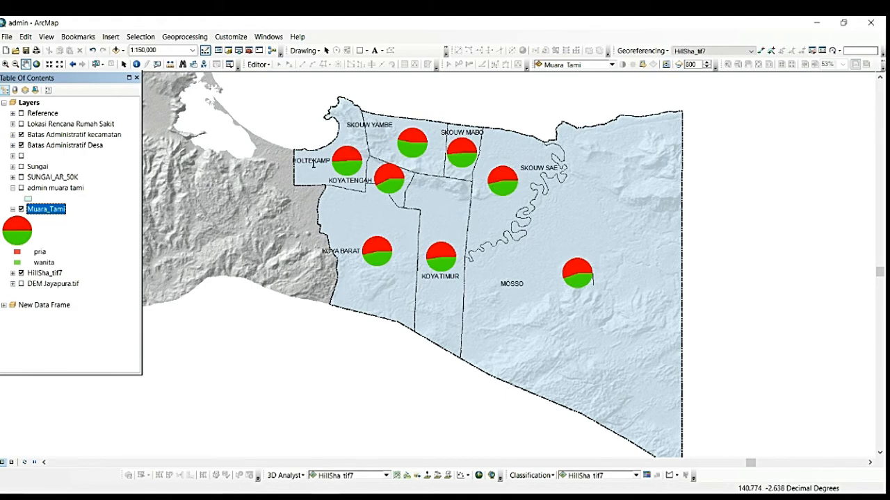
Turn on 3-D display for the Muara_Tami layer's pie charts.
right_click(52, 213)
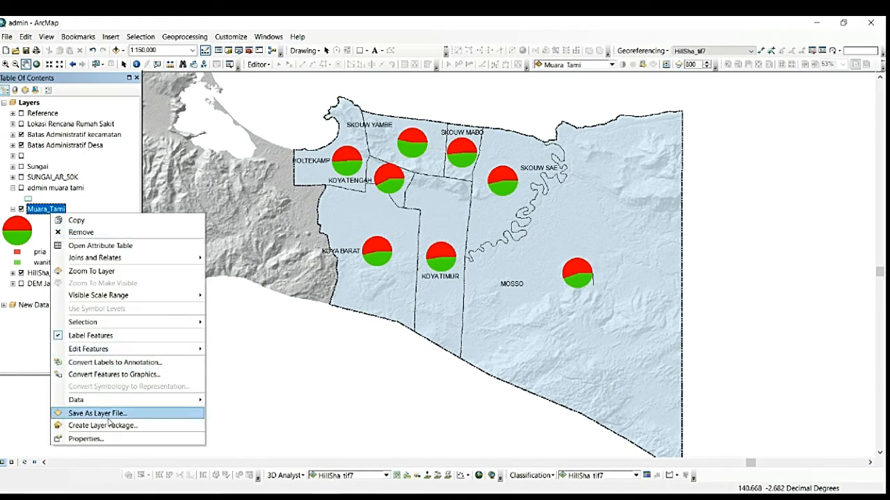
left_click(118, 440)
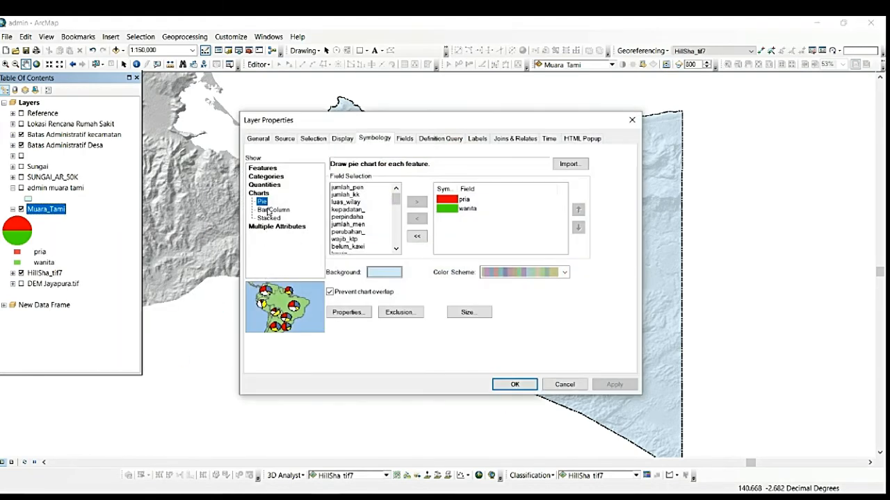
left_click(269, 210)
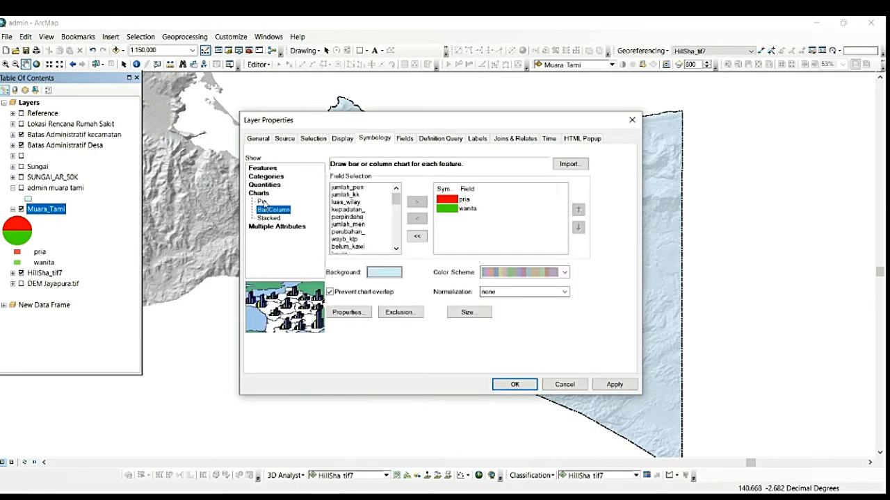
left_click(262, 202)
left_click(362, 312)
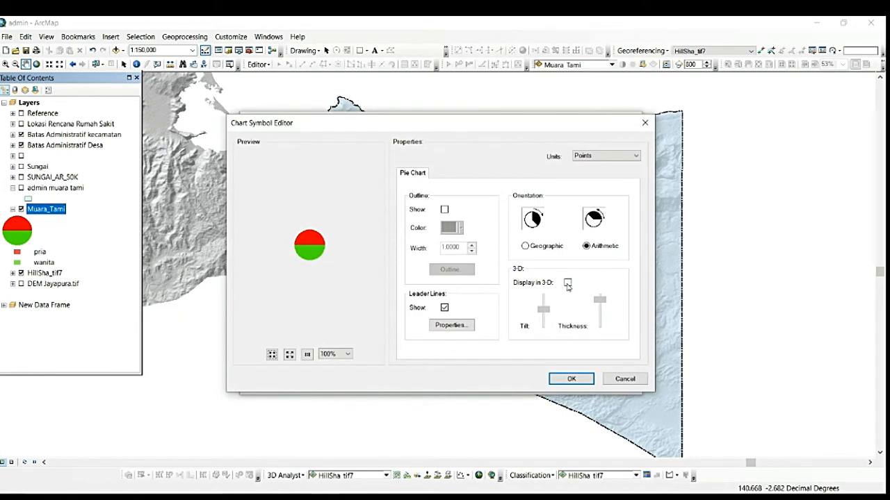
left_click(567, 284)
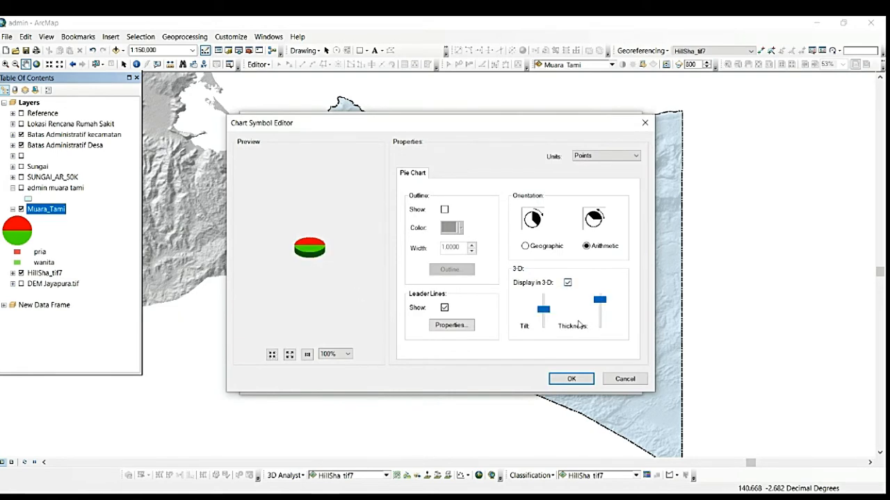
Adjust the 3-D pie's tilt slightly, increase its thickness, and apply the symbology to the map.
left_click(545, 316)
left_click_drag(544, 314, 543, 312)
mouse_move(599, 300)
left_mouse_down()
mouse_move(604, 315)
mouse_move(603, 307)
left_mouse_up()
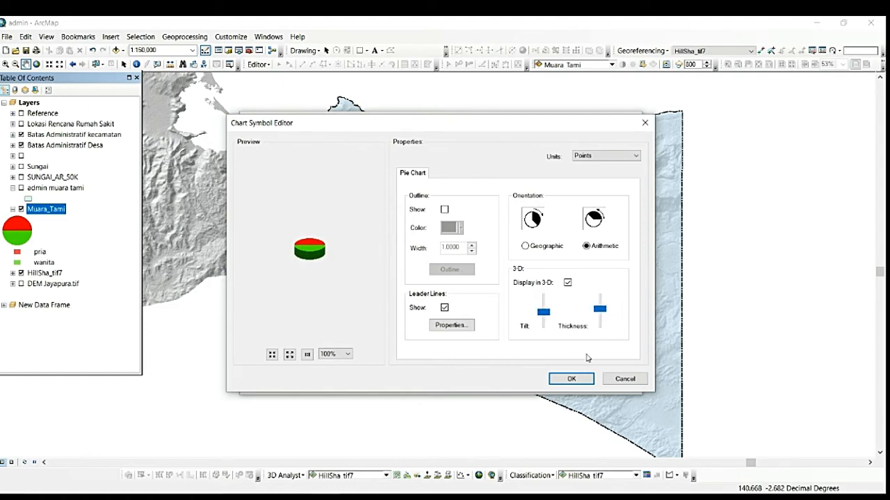
left_click(571, 379)
left_click(515, 385)
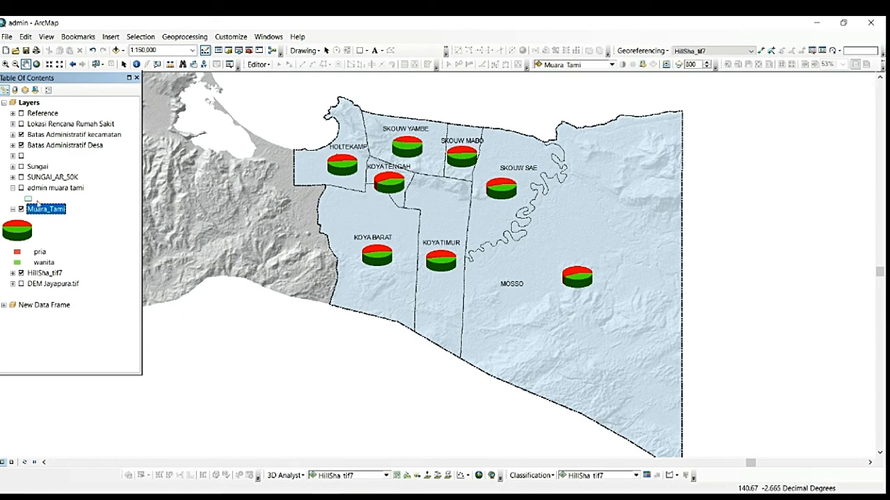
Switch the Muara_Tami symbology to bar/column charts of pria and wanita and apply it to the map.
right_click(47, 215)
left_click(104, 436)
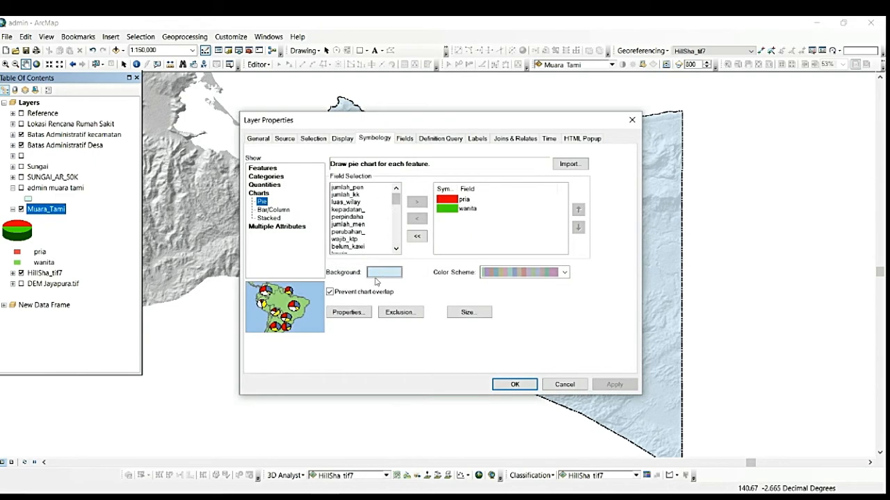
left_click(258, 211)
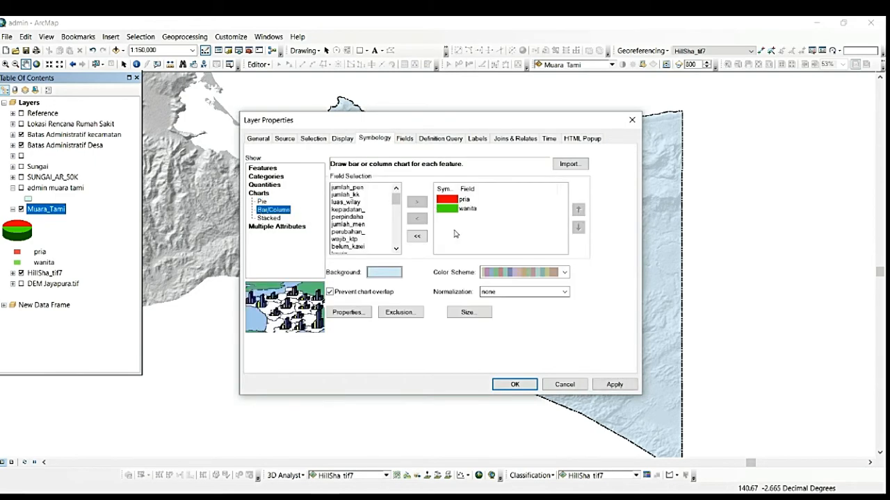
left_click(515, 385)
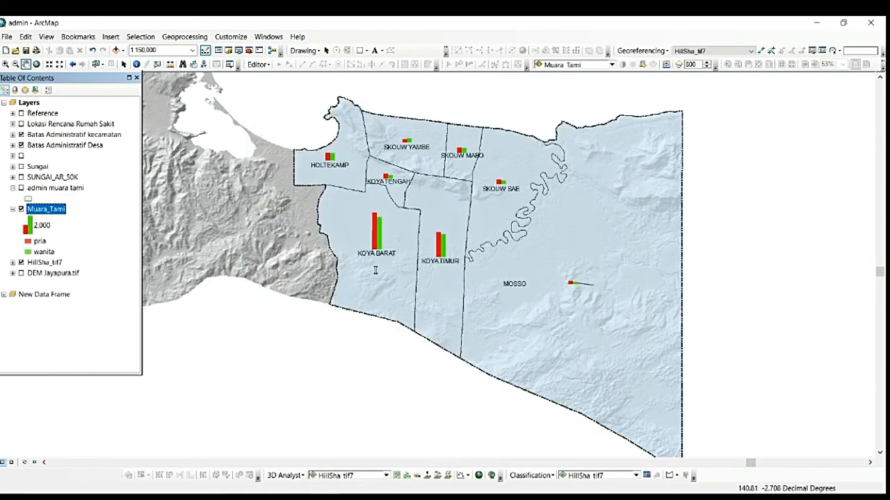
Check the bar/column chart size for Muara_Tami and turn on 3-D display for the columns.
right_click(56, 209)
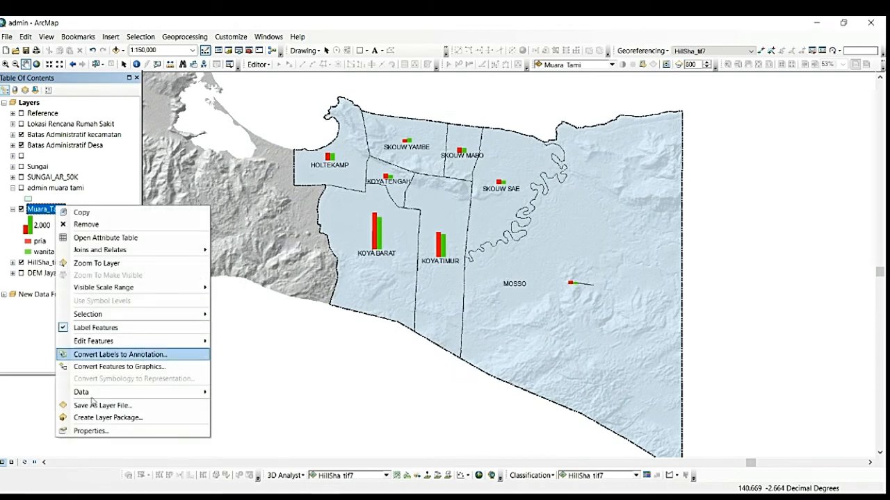
left_click(90, 433)
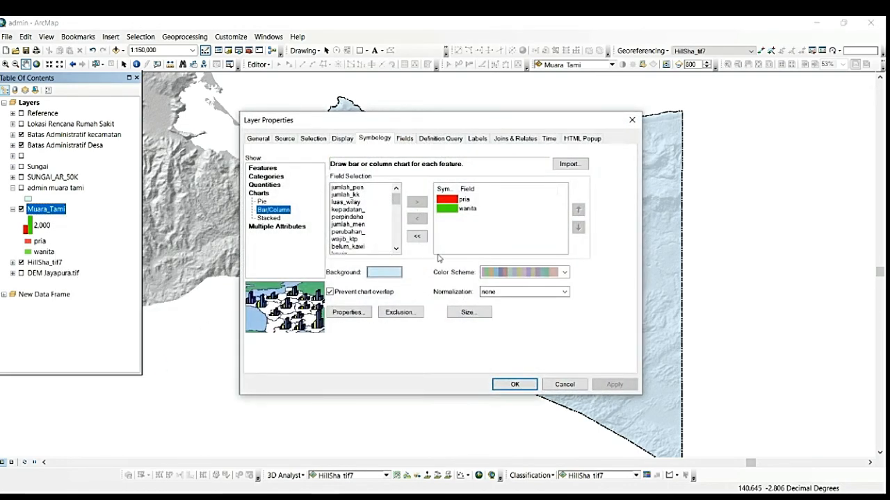
left_click(467, 312)
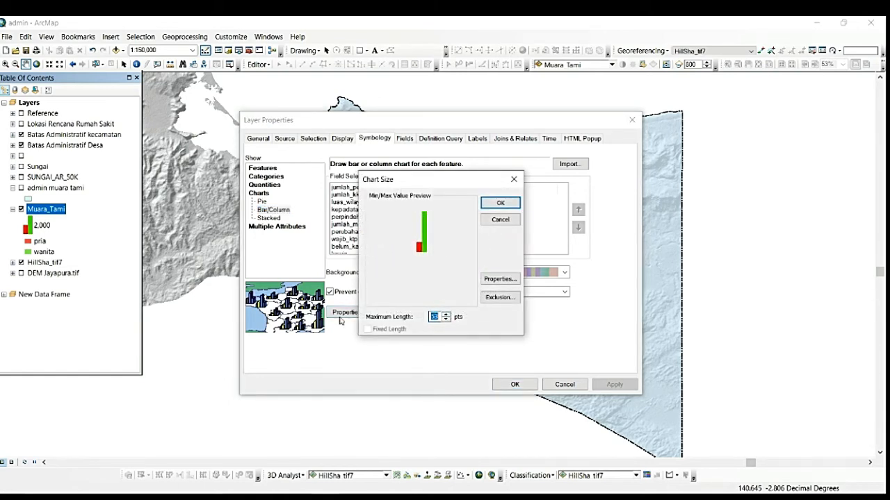
left_click(504, 206)
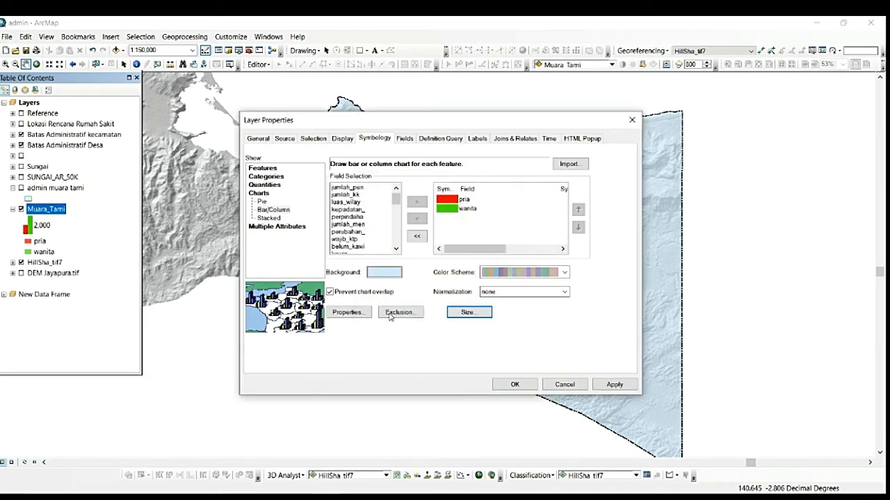
left_click(353, 312)
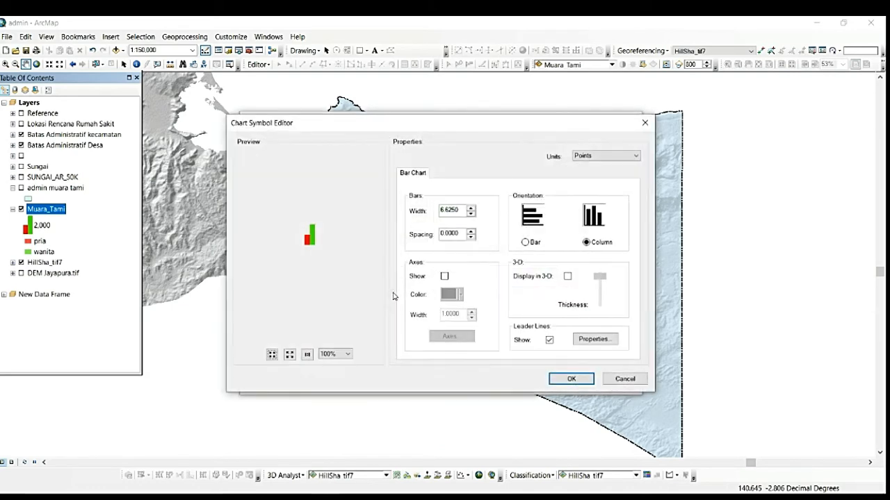
left_click(567, 276)
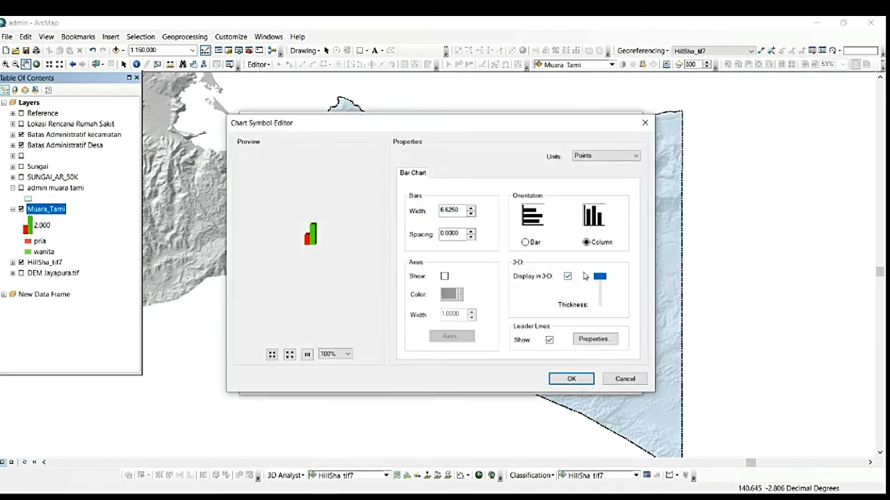
Preview the Bar orientation, switch back to Column, and apply the 3-D chart symbology to the map.
left_click(525, 243)
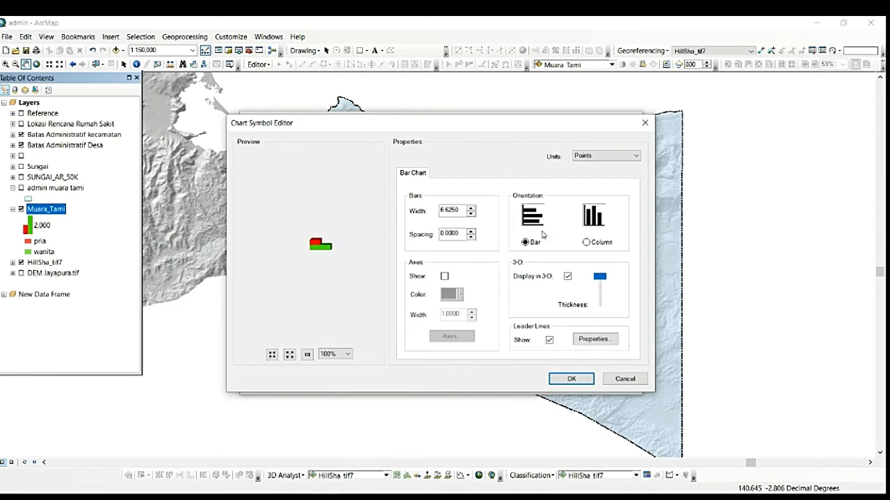
left_click(586, 243)
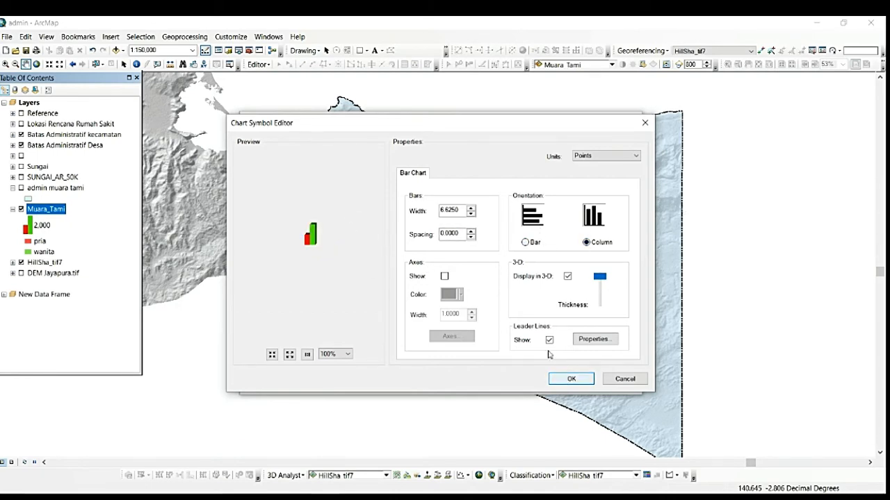
left_click(571, 380)
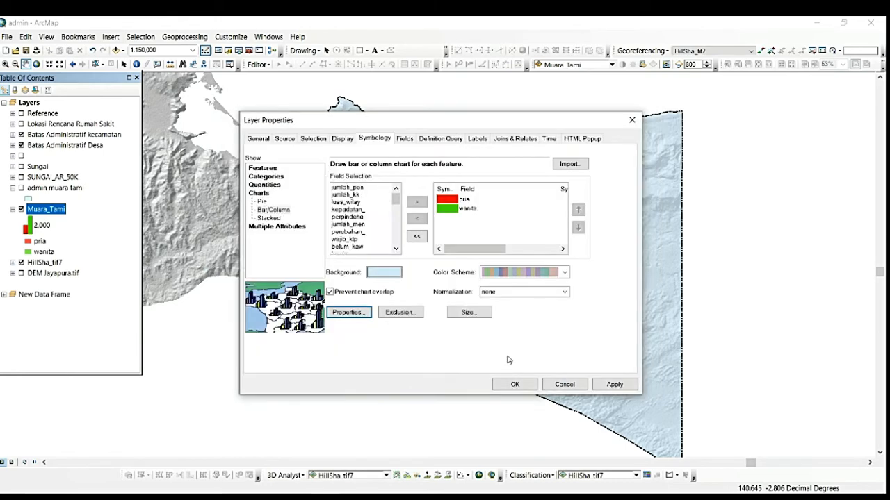
left_click(514, 385)
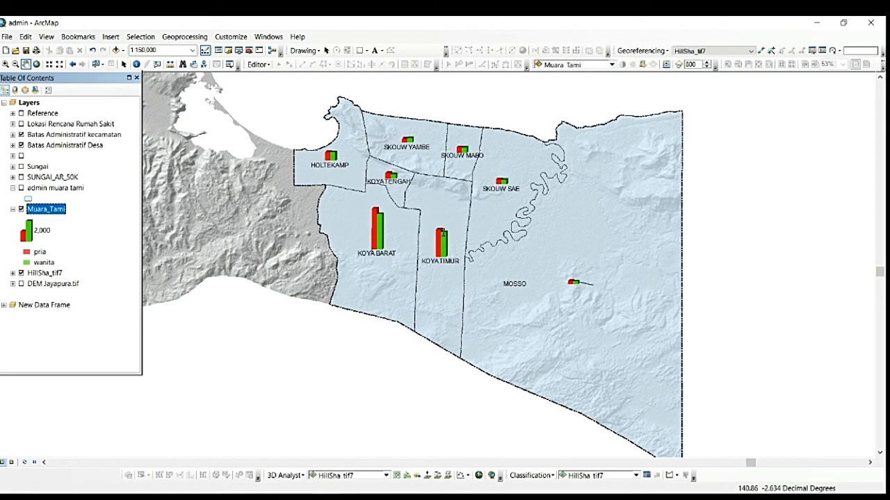
Switch the Muara_Tami symbology to stacked charts of pria and wanita and apply it to the map.
right_click(62, 210)
left_click(98, 435)
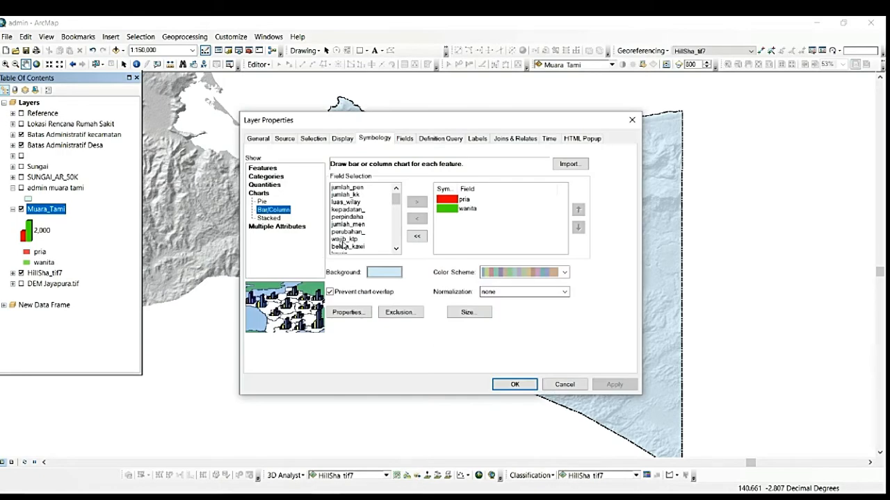
left_click(268, 218)
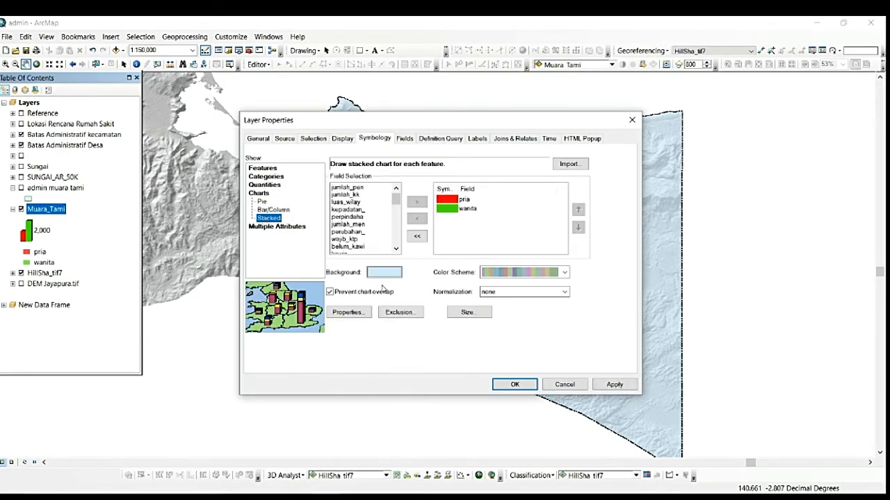
left_click(514, 384)
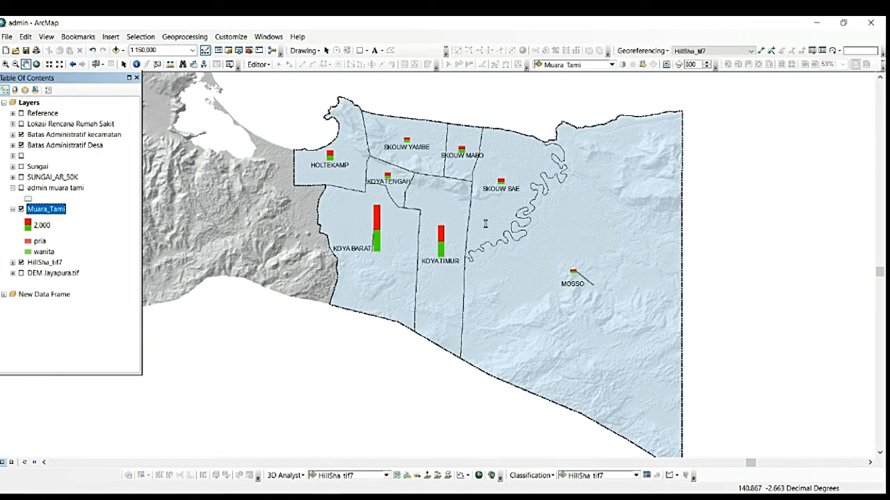
Switch the Muara_Tami symbology to Quantity by category with value fields jumlah_pen, pria and wanita.
right_click(58, 213)
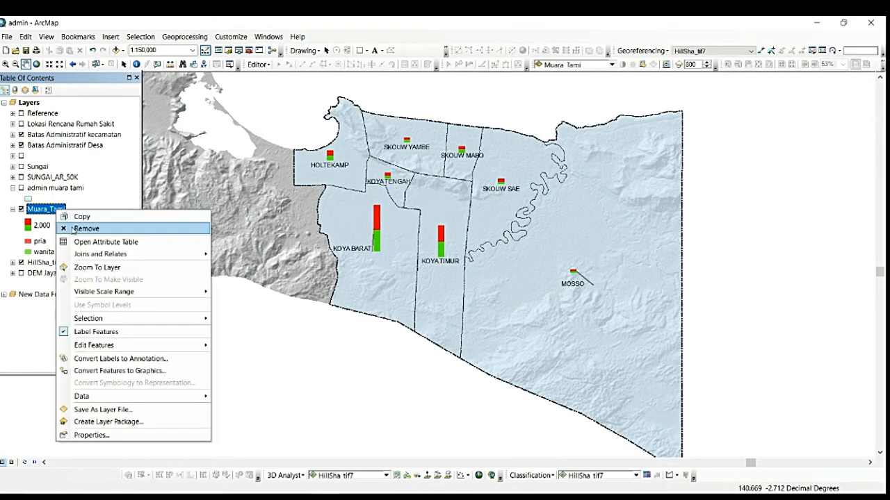
left_click(91, 435)
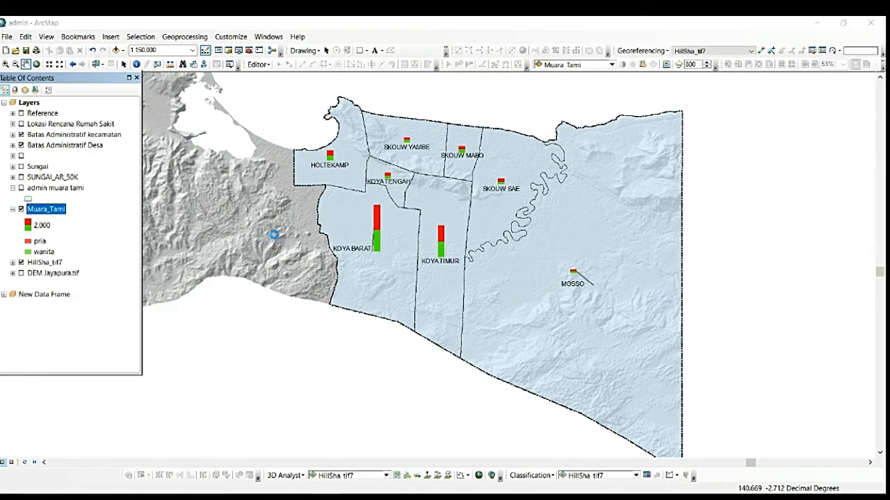
left_click(264, 229)
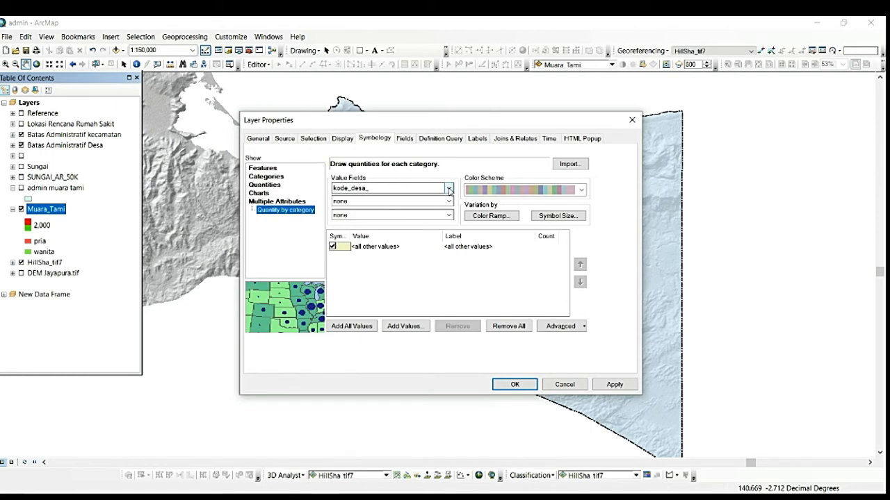
left_click(448, 189)
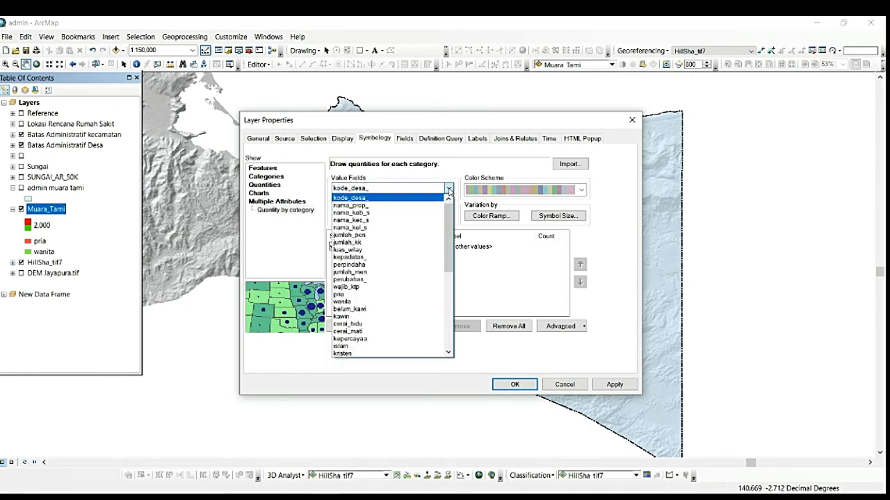
left_click(355, 235)
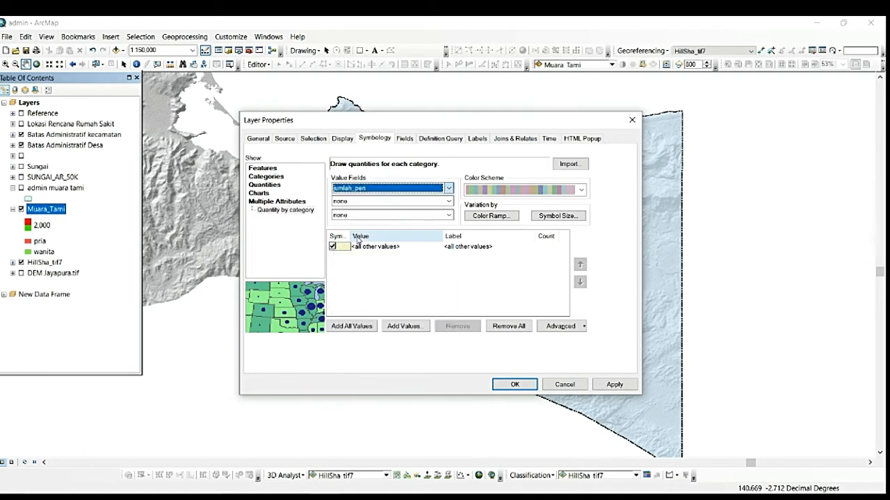
left_click(448, 202)
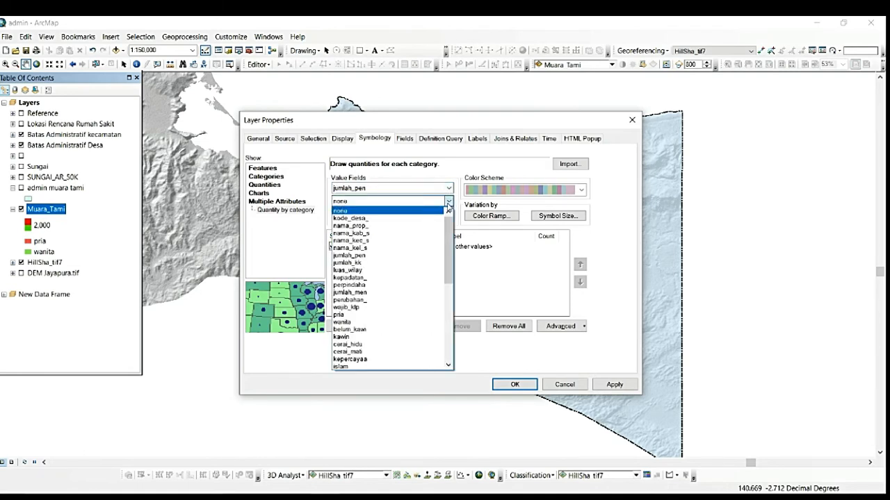
left_click(362, 316)
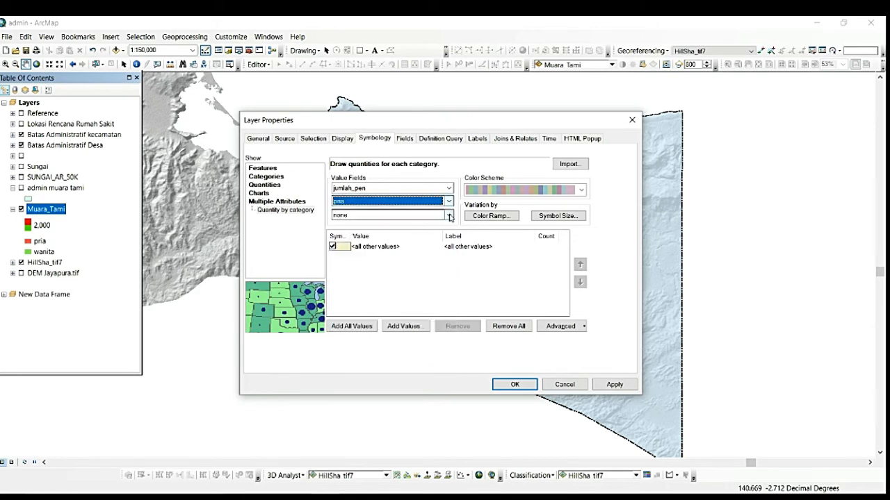
left_click(449, 215)
left_click(376, 335)
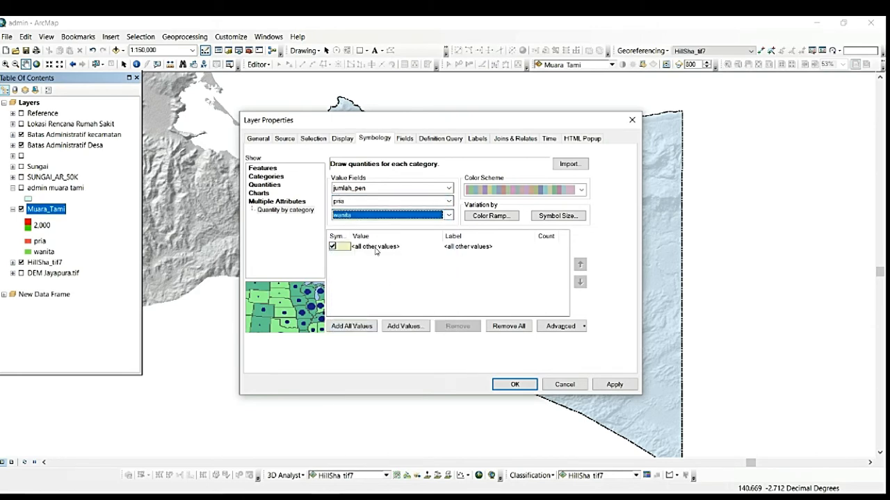
Exclude all other values and add all value combinations using a light-to-dark red color scheme.
left_click(333, 247)
left_click(581, 190)
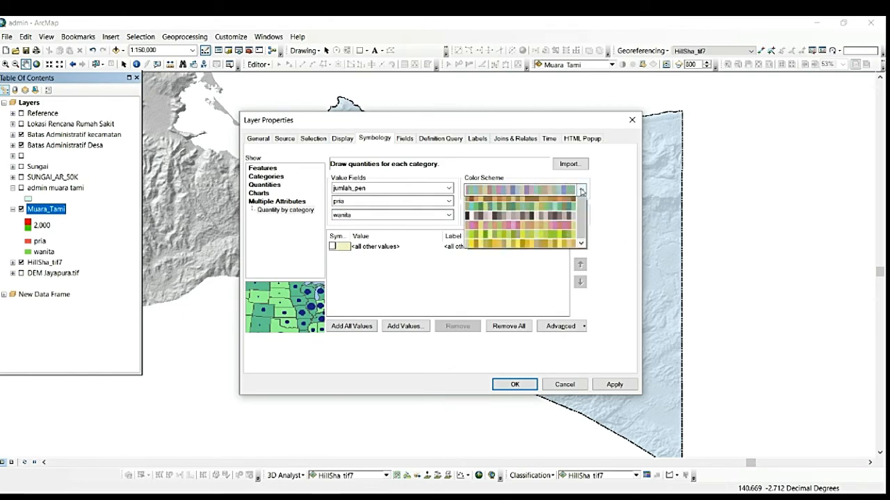
left_click(525, 267)
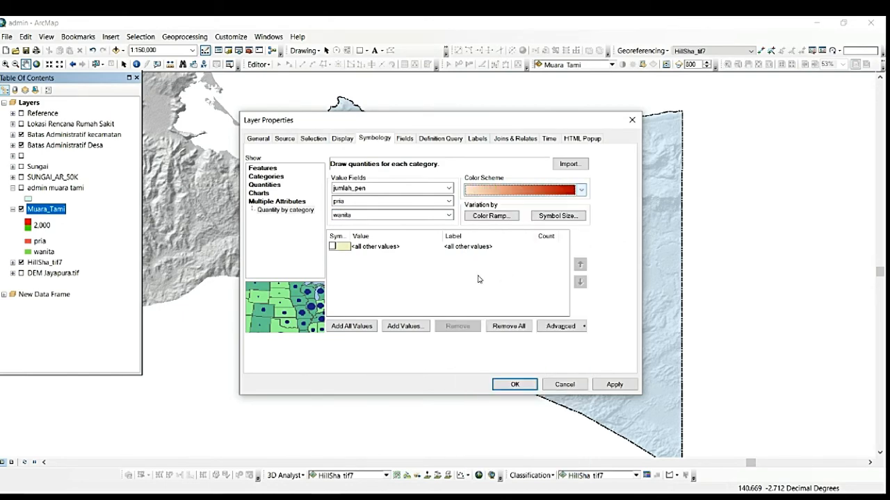
left_click(353, 325)
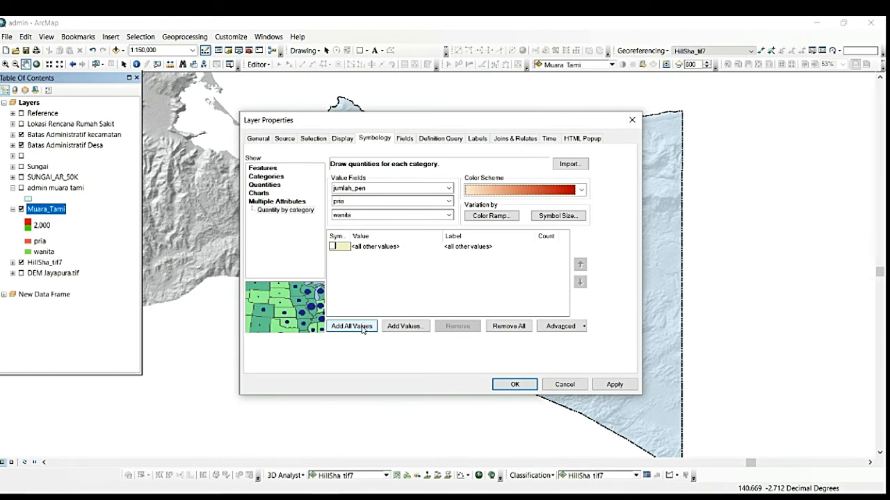
Reapply the light-to-dark red color scheme to the listed value combinations and try to apply the symbology.
left_click(580, 195)
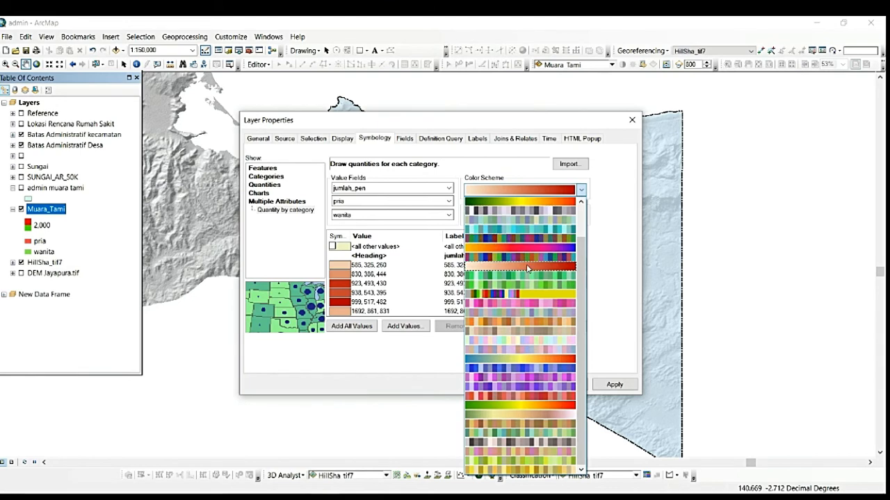
left_click(520, 266)
left_click(511, 384)
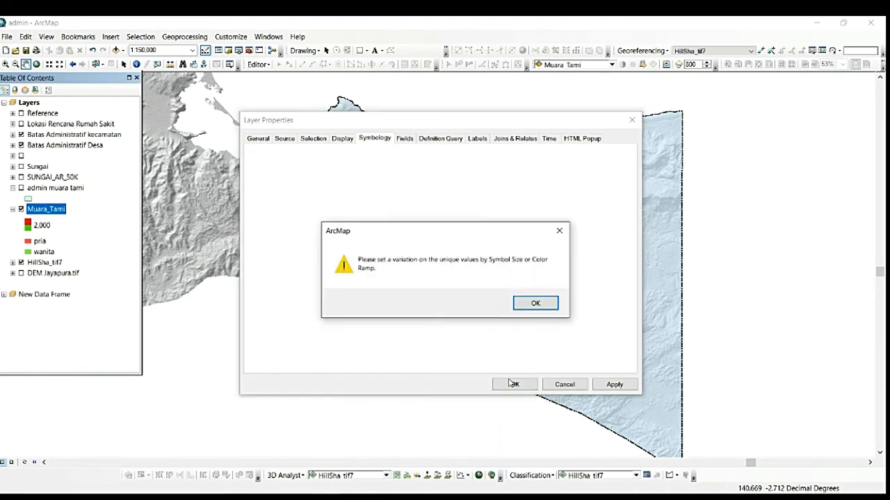
left_click(536, 306)
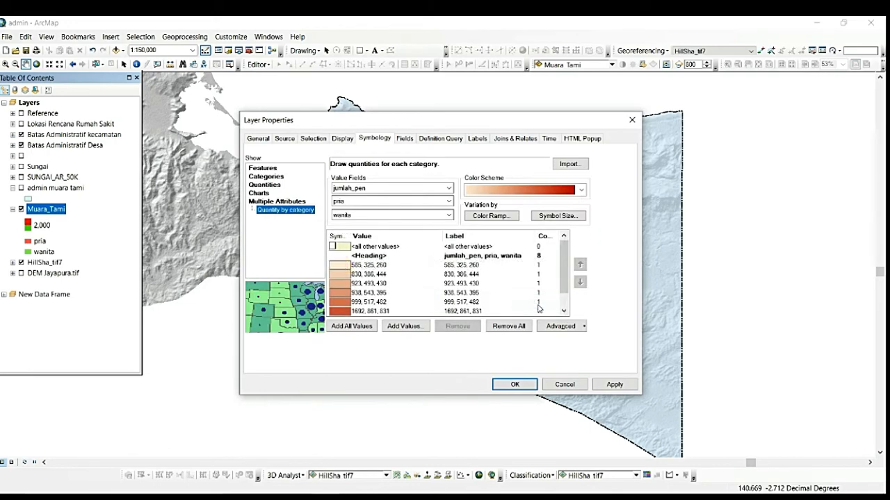
Set the category variation by color ramp to the pria field, normalized by wanita.
left_click(499, 218)
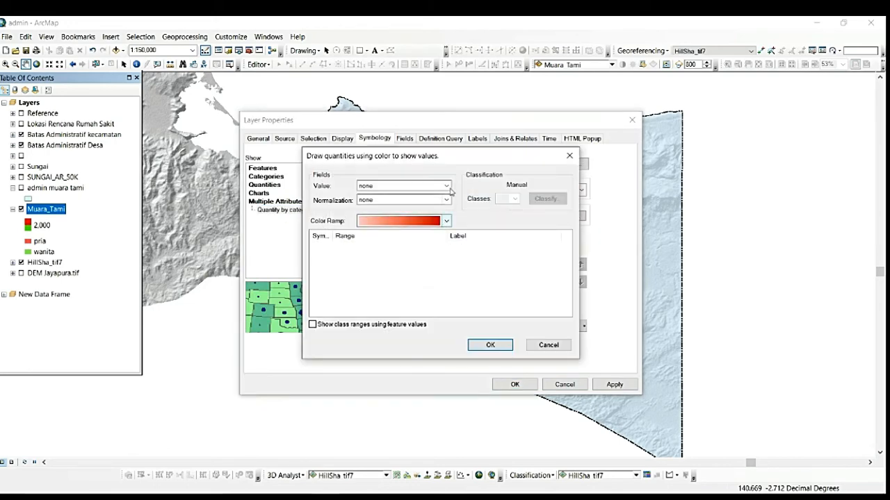
left_click(446, 186)
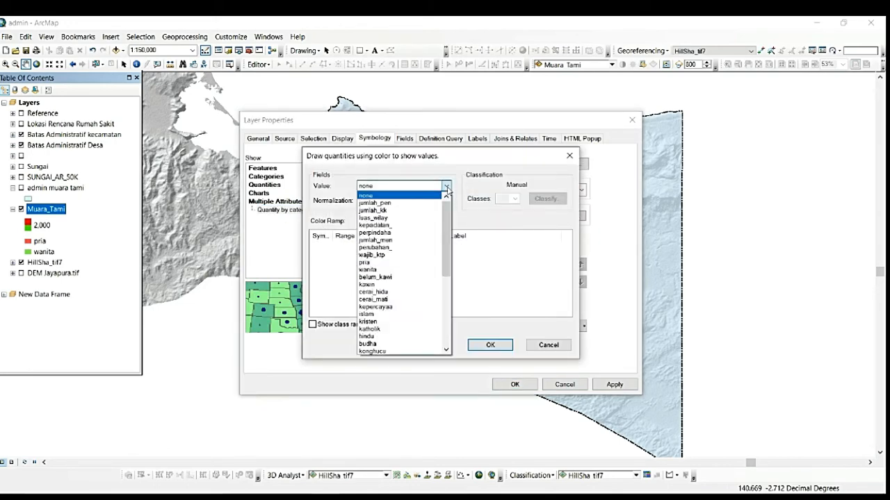
left_click(400, 262)
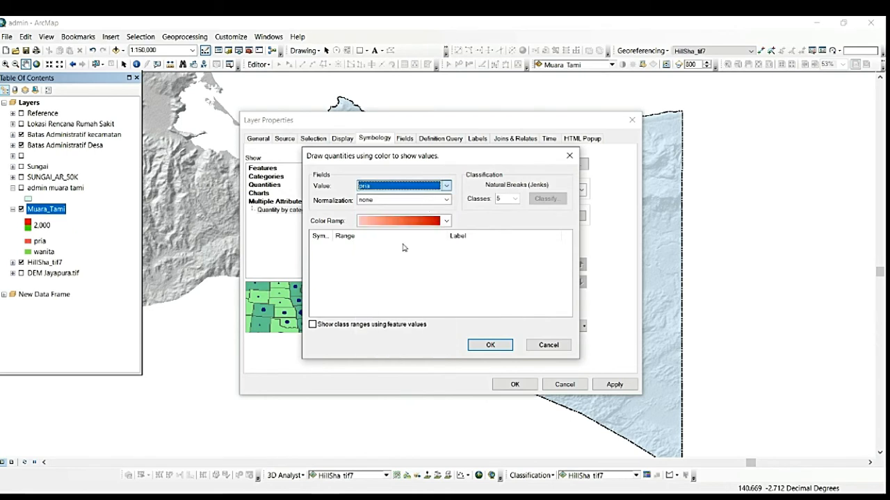
left_click(446, 200)
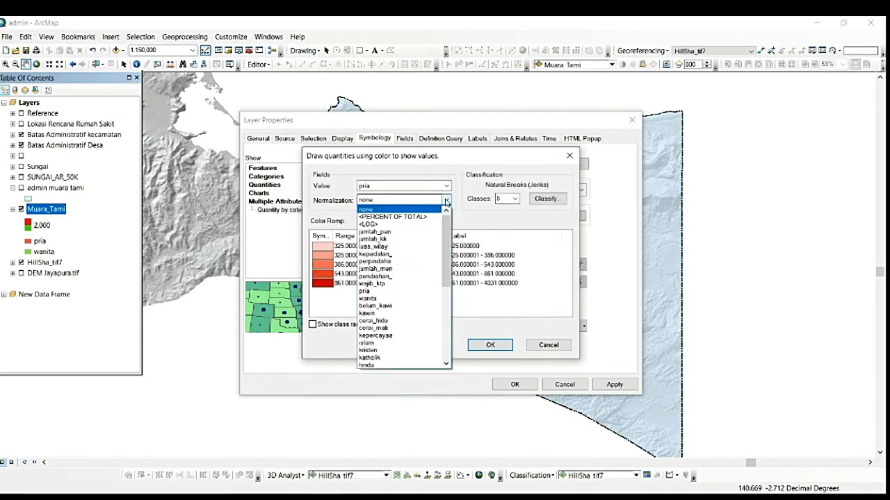
left_click(389, 299)
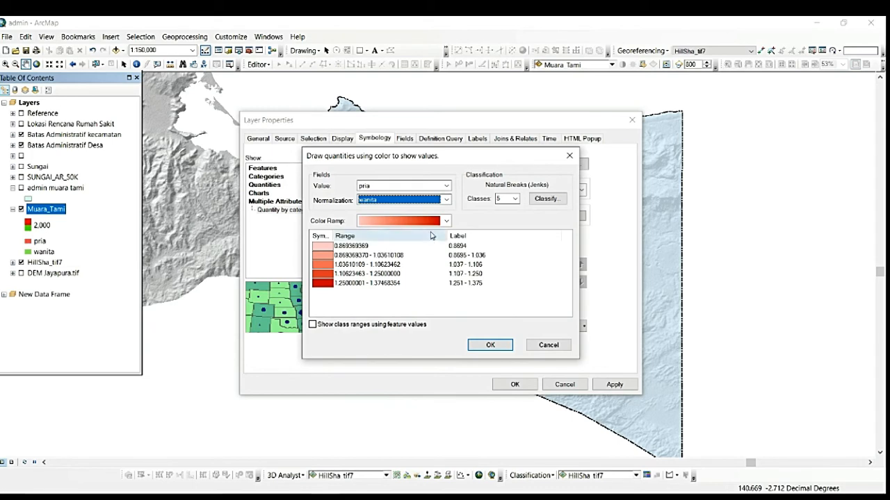
Reset the color ramp normalization to none and apply the multiple-attribute symbology to the map.
left_click(447, 200)
scroll(400, 222, "up", 5)
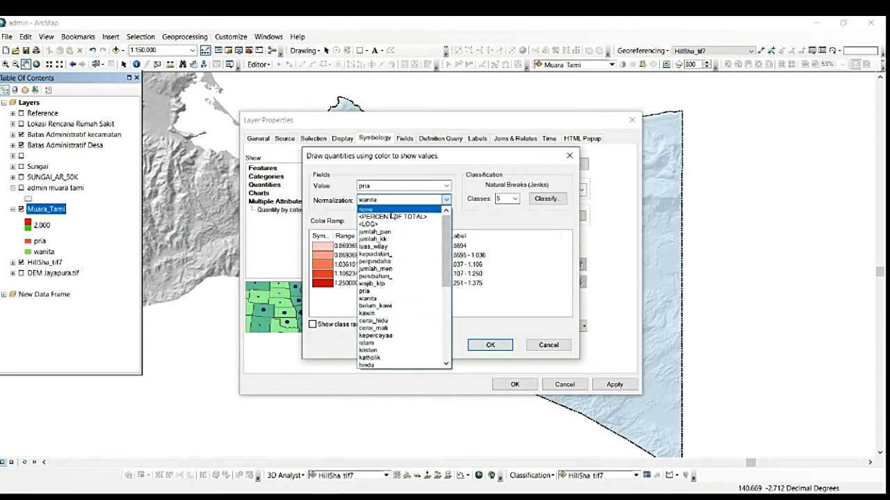
left_click(366, 209)
left_click(488, 345)
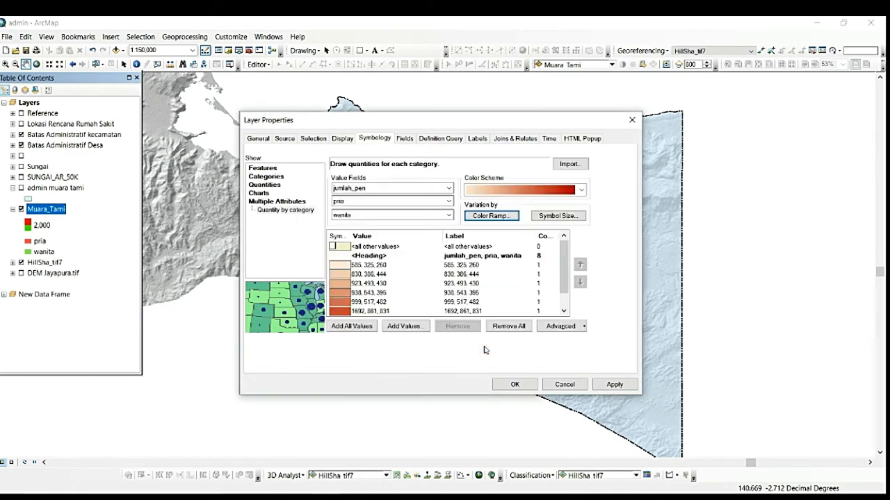
left_click(505, 385)
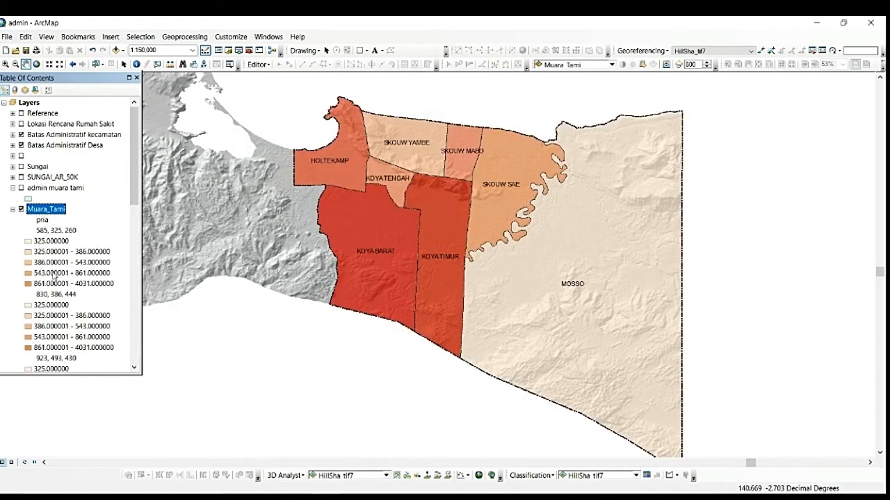
Reopen the Muara_Tami symbology and set the second and third value fields to none, keeping only jumlah_pen.
scroll(77, 325, "down", 10)
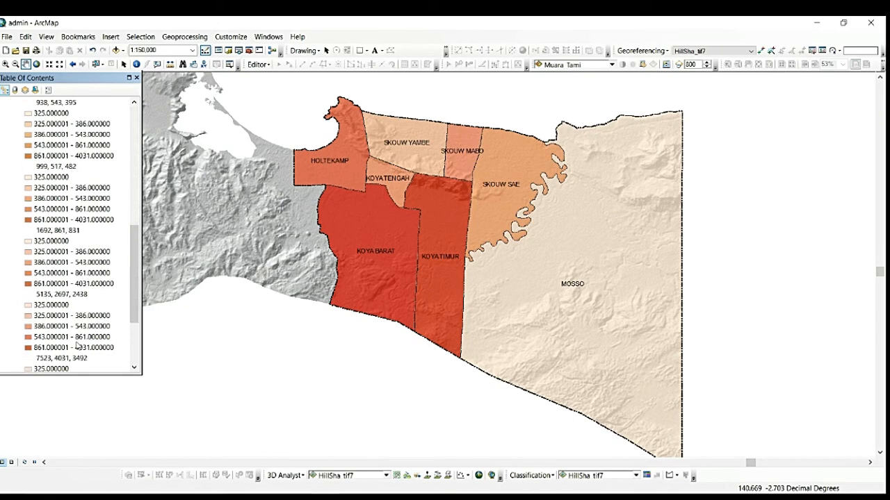
scroll(77, 327, "up", 10)
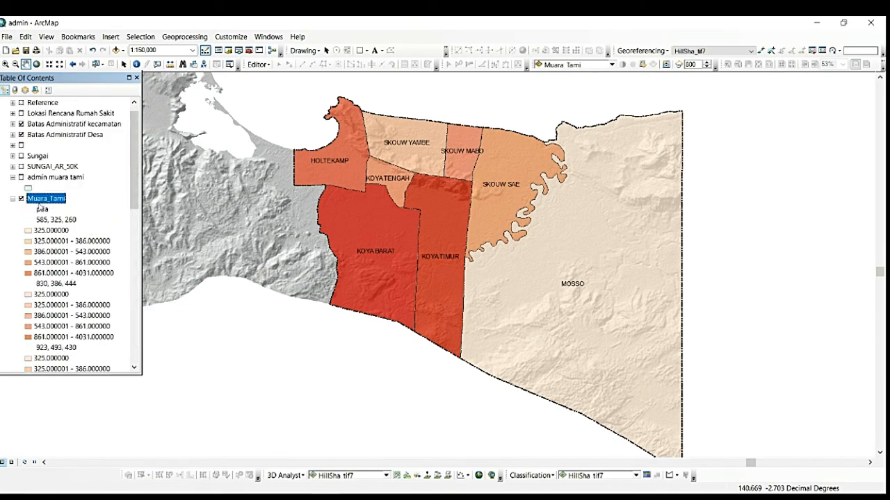
right_click(43, 201)
left_click(104, 424)
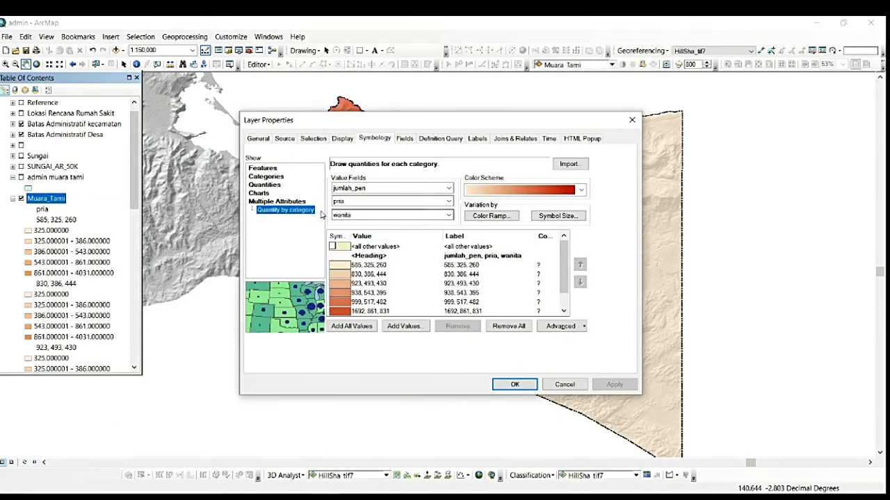
left_click(449, 189)
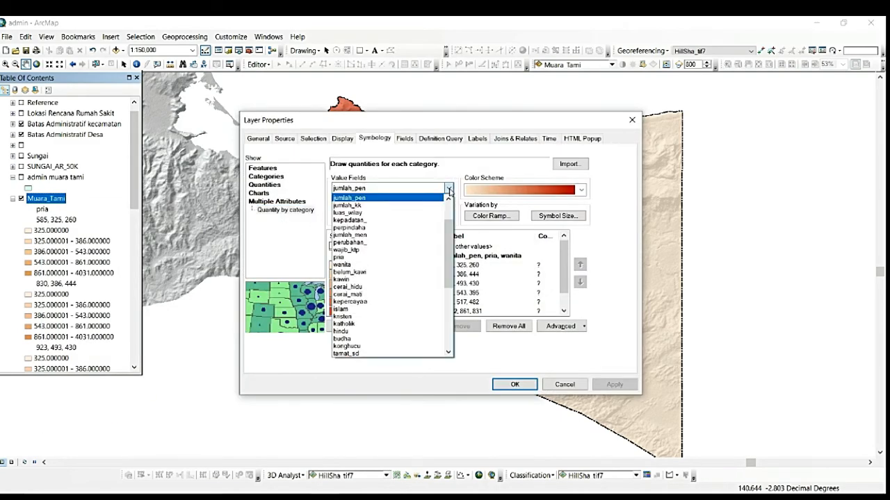
left_click(420, 200)
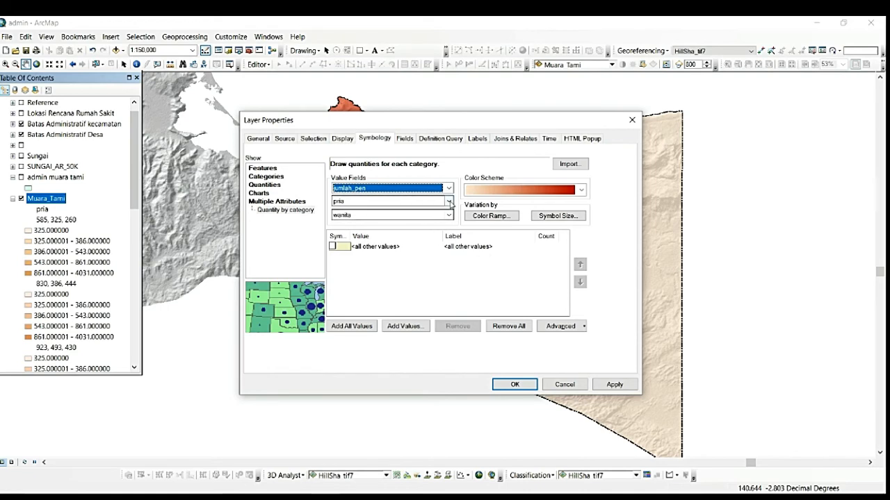
left_click(449, 202)
scroll(436, 237, "up", 3)
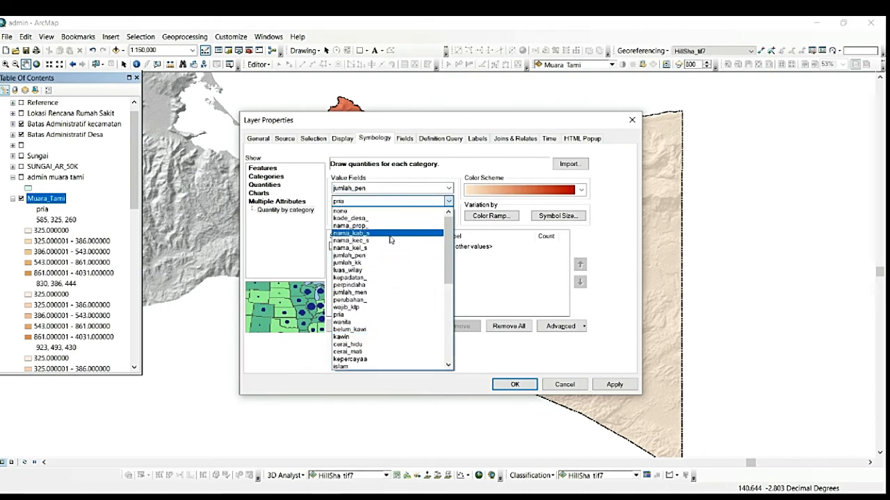
left_click(417, 222)
left_click(448, 202)
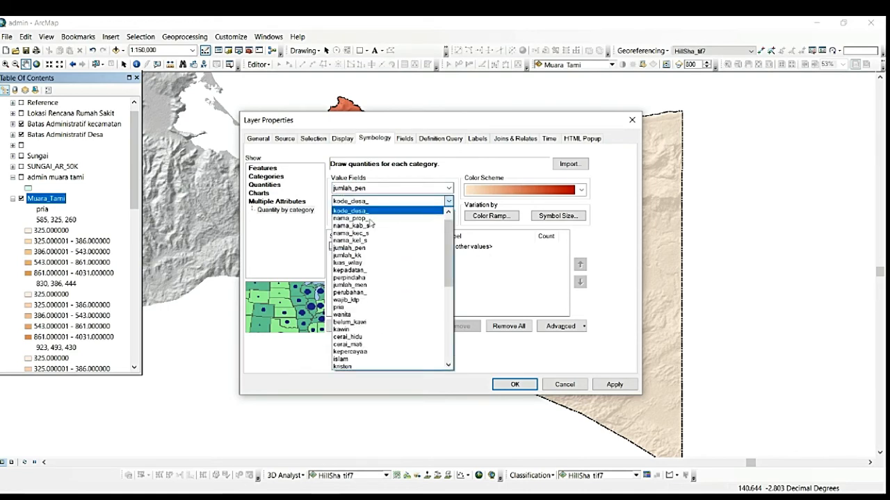
left_click(354, 211)
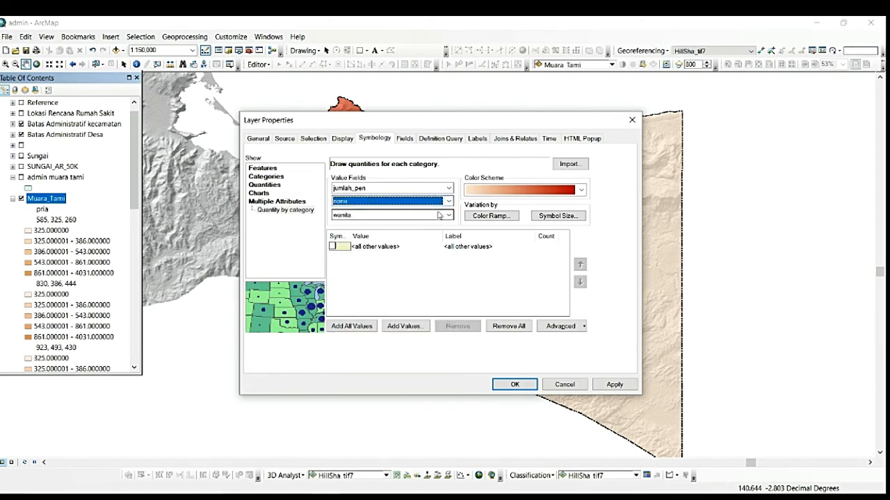
left_click(355, 215)
scroll(355, 237, "up", 5)
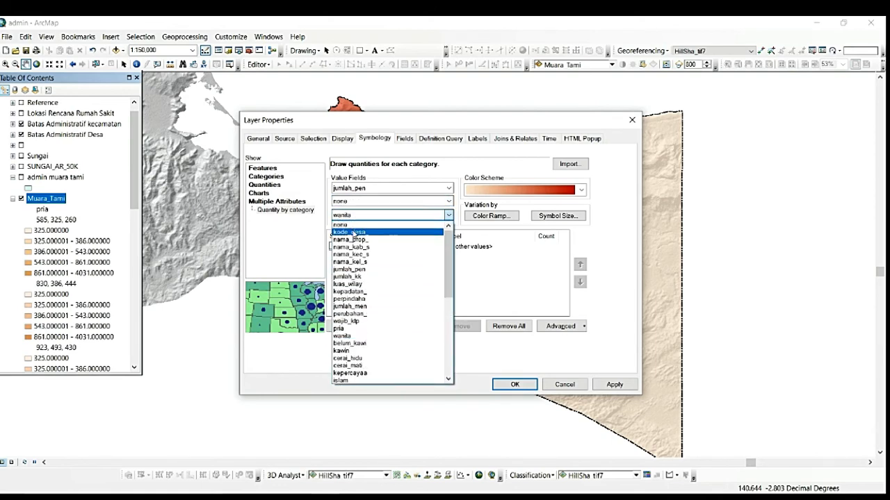
left_click(355, 223)
Add all jumlah_pen values, color them with the light-to-dark red scheme, and apply the symbology to the map.
left_click(353, 326)
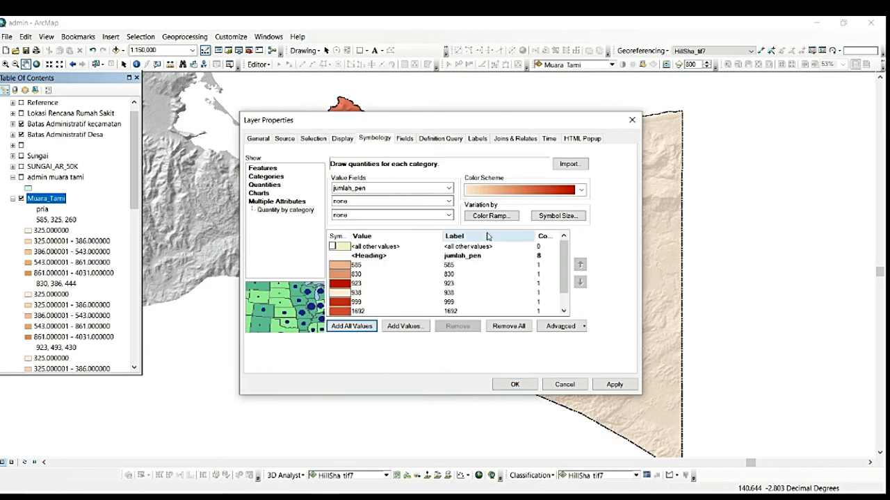
left_click(580, 190)
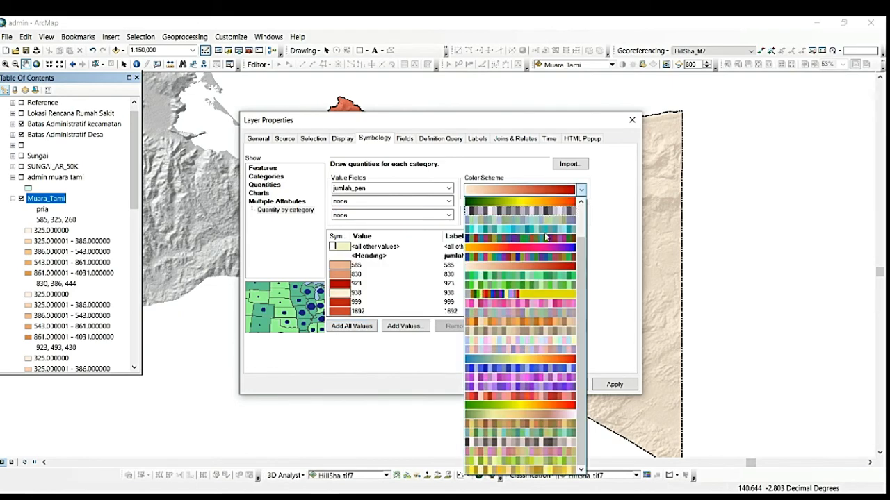
left_click(520, 251)
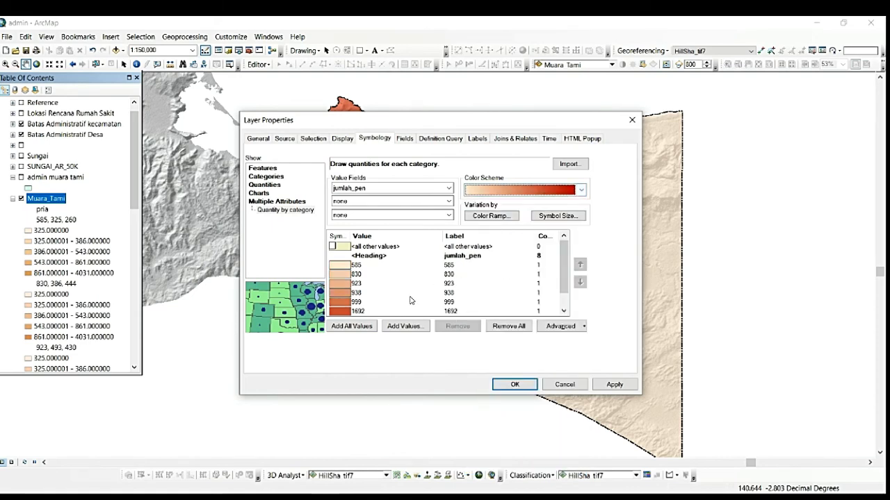
left_click(498, 387)
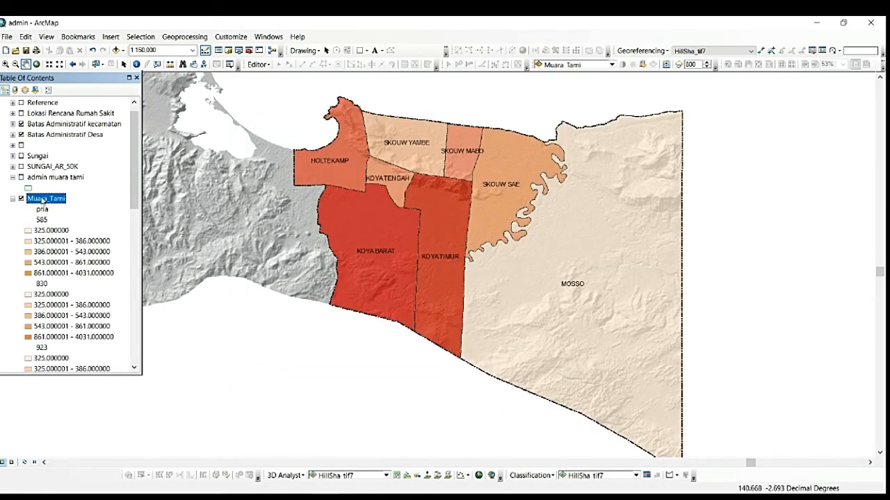
Symbolize the Muara_Tami layer with graduated colors on the jumlah_pen field, using the light-to-dark red ramp and five classes.
right_click(41, 200)
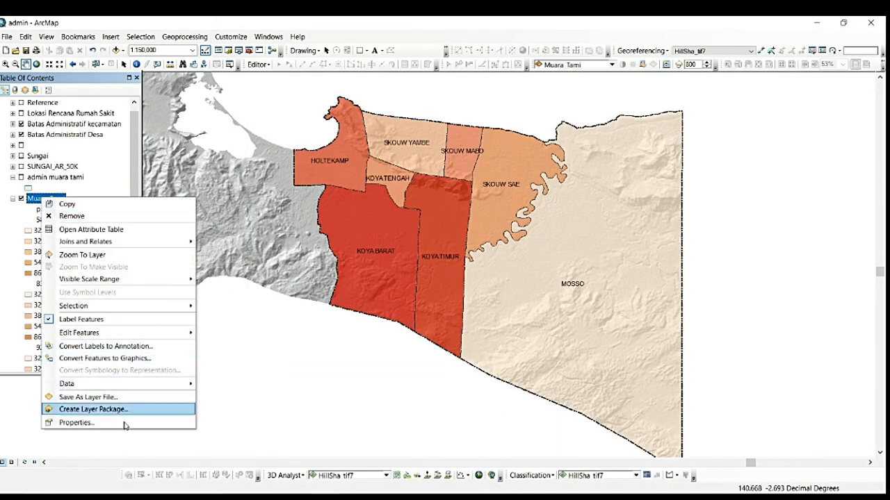
left_click(69, 422)
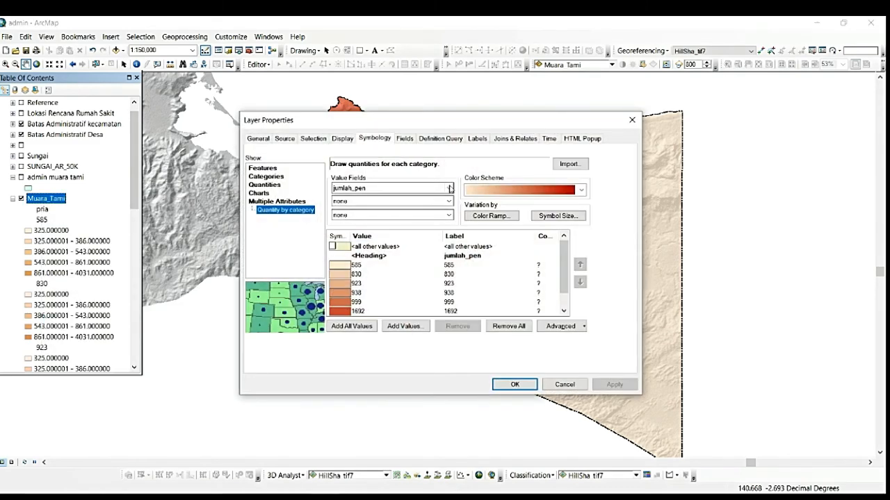
left_click(264, 186)
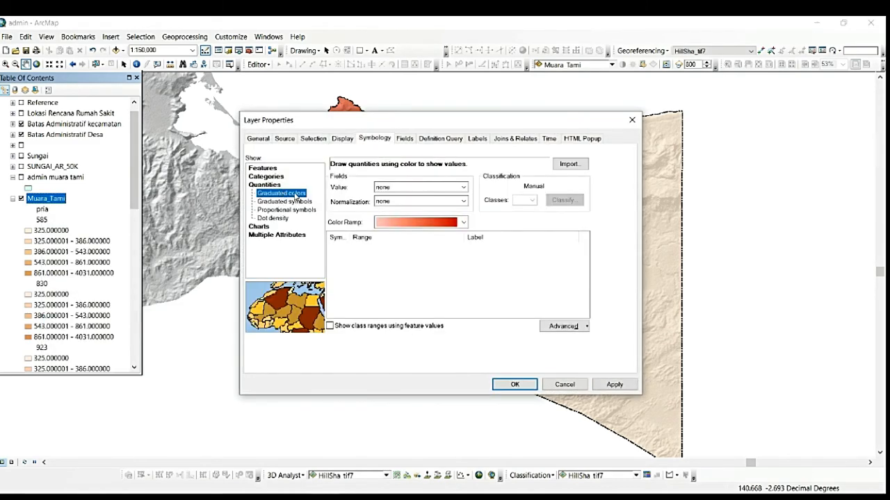
left_click(462, 187)
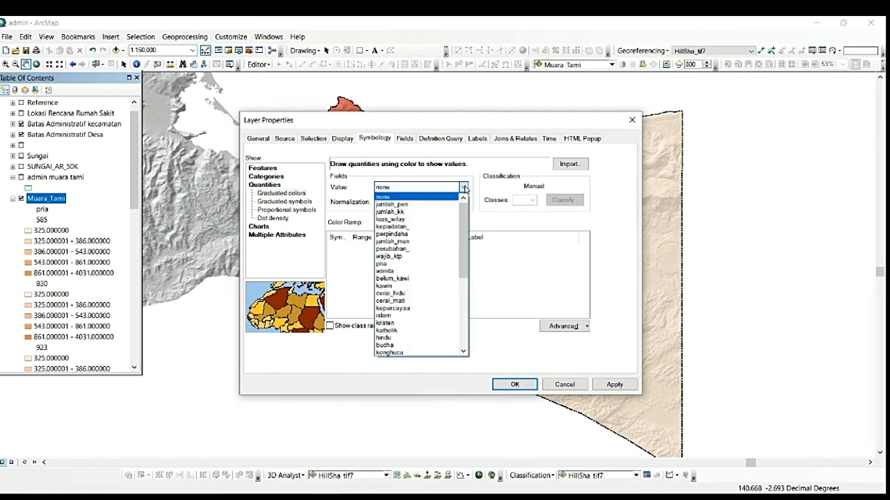
left_click(432, 205)
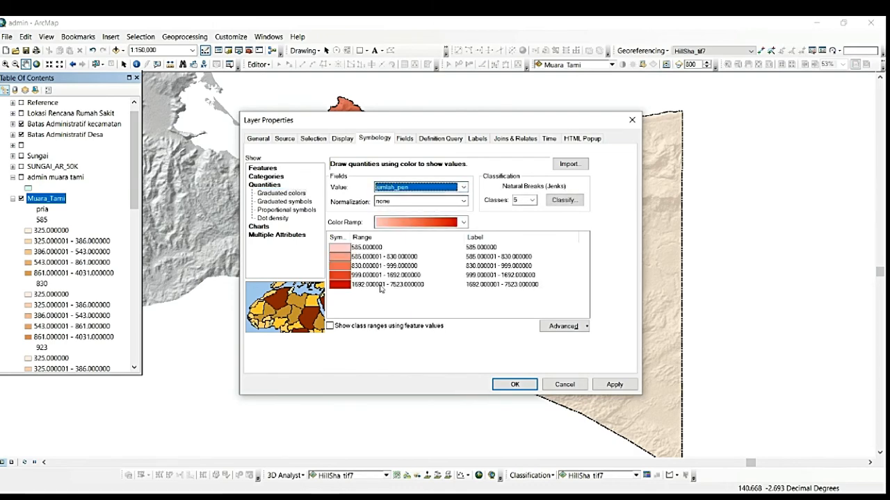
left_click(515, 384)
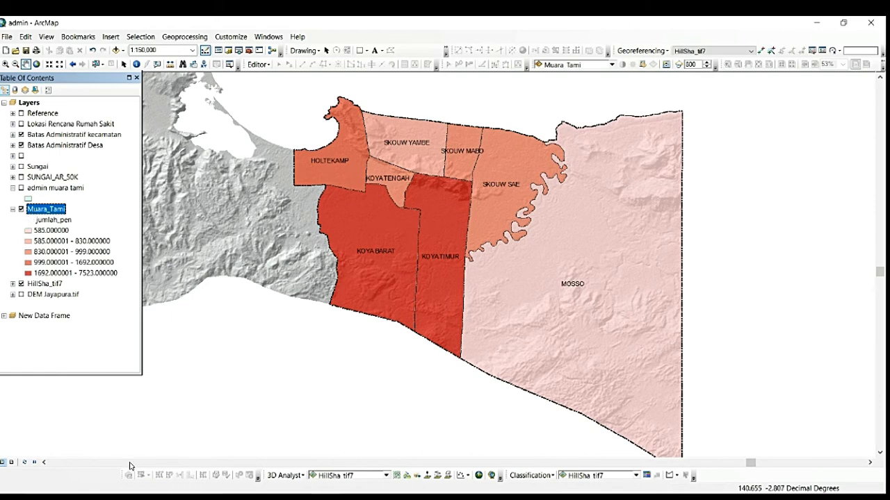
Switch to the layout view, enlarge the map to 1:100,000 and position the district inside the map frame.
left_click(11, 462)
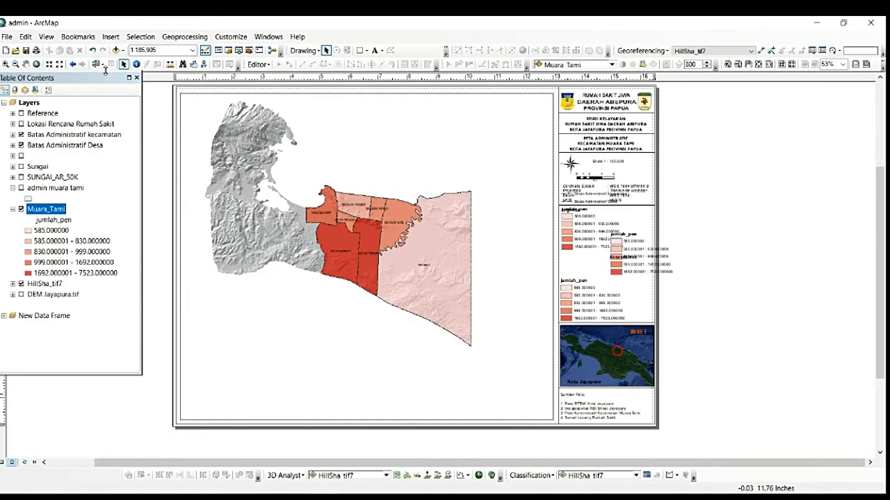
left_click(6, 64)
left_click(384, 244)
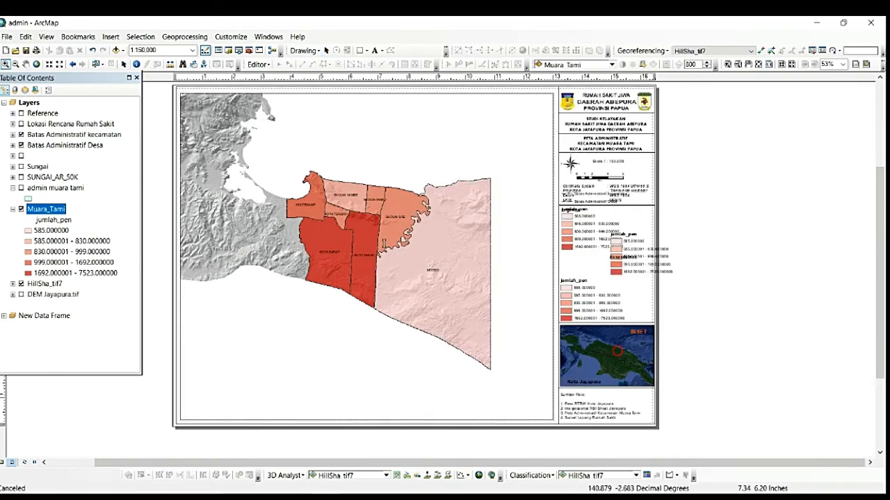
left_click(384, 243)
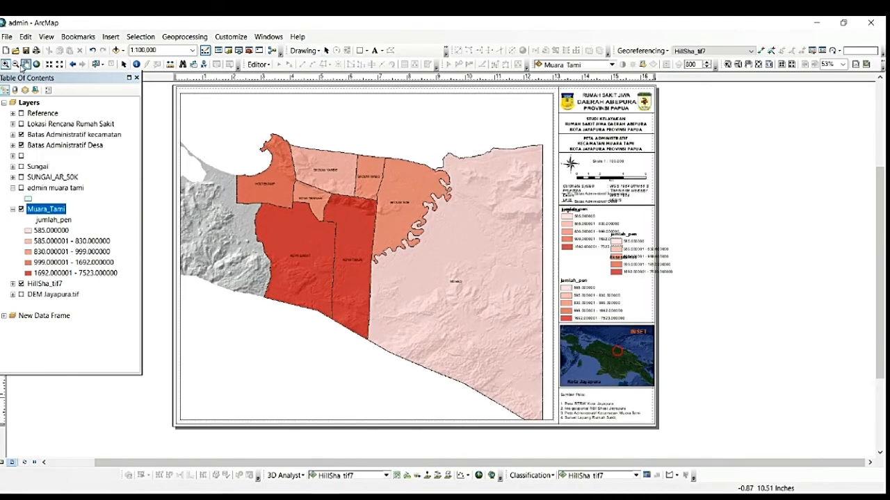
left_click(25, 64)
left_click_drag(466, 268, 453, 254)
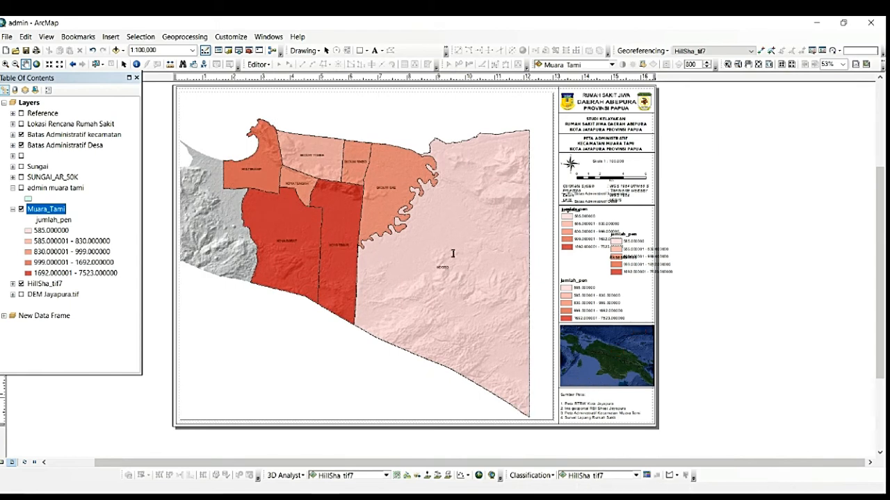
Remove the duplicate jumlah_pen legend that overlaps the Aksesibilitas text in the layout.
left_click(123, 64)
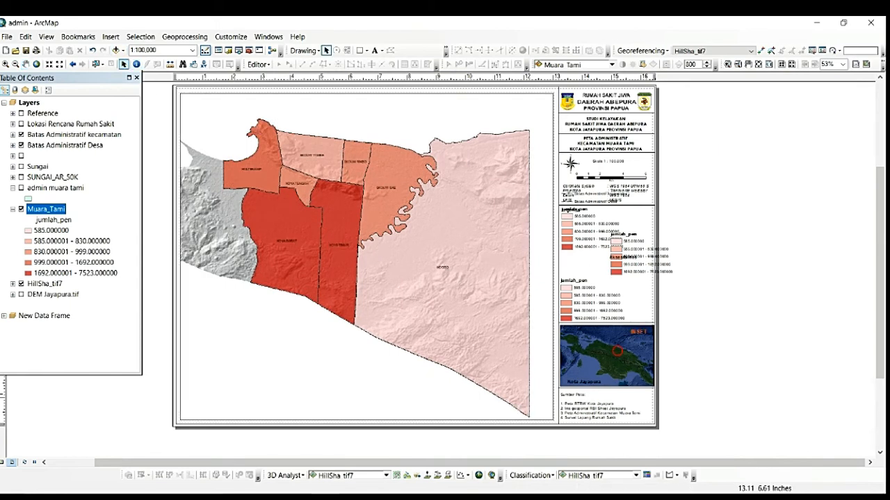
left_click(636, 258)
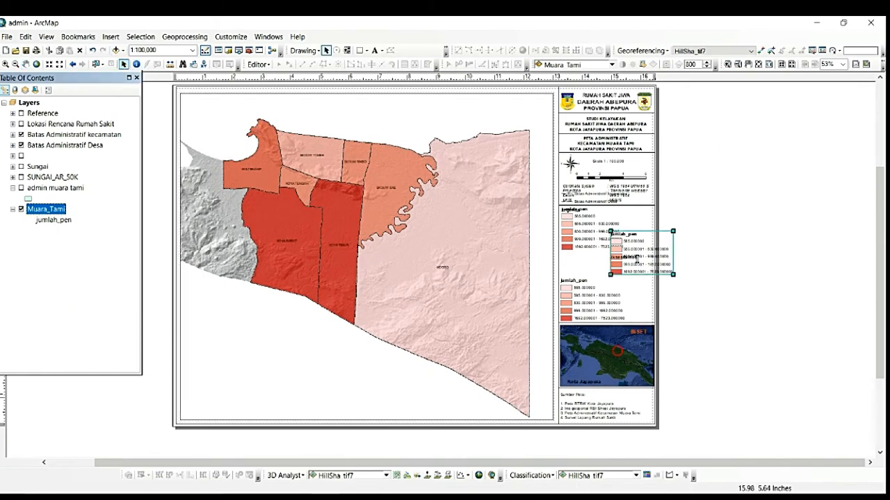
left_click_drag(636, 257, 586, 218)
Remove the Muara_Tami item from the administrative boundary legend in the layout.
right_click(579, 227)
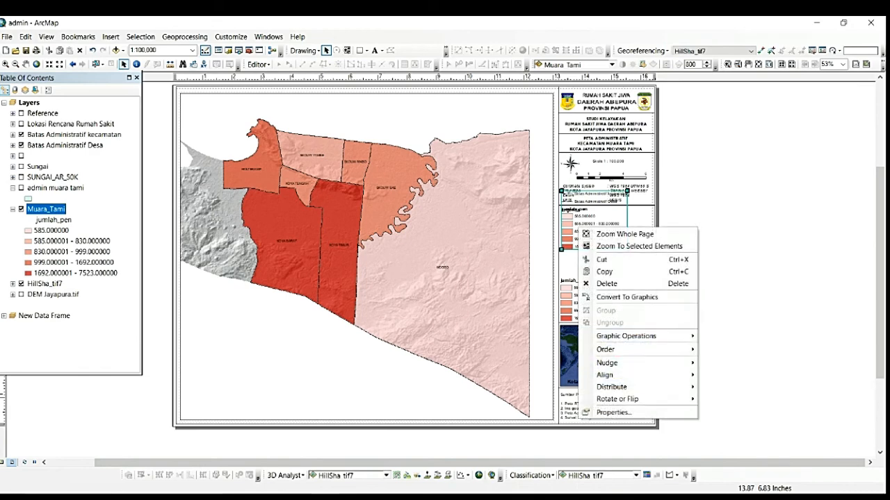
left_click(613, 412)
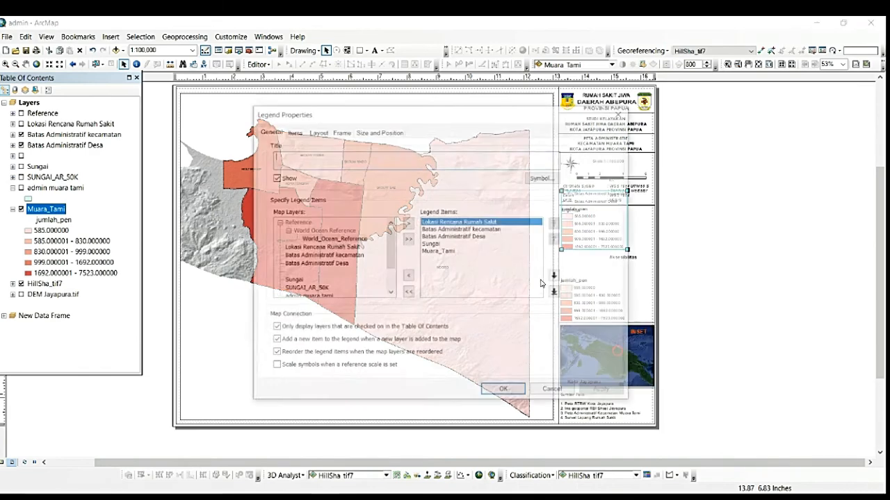
left_click(438, 251)
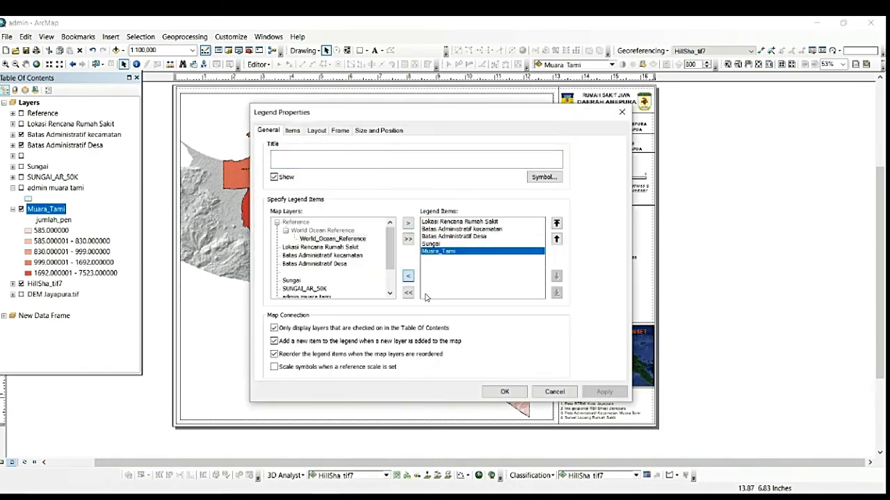
left_click(408, 276)
left_click(520, 397)
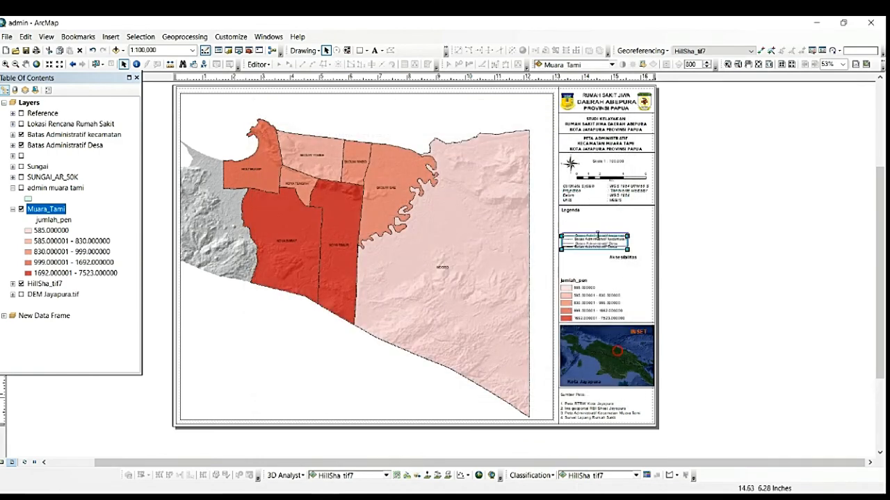
Arrange the boundary legend and the jumlah_pen legend beneath the Legenda heading, moving the Aksesibilitas text off the page.
left_click_drag(604, 226, 604, 226)
left_click_drag(624, 258, 766, 240)
left_click_drag(581, 288, 583, 246)
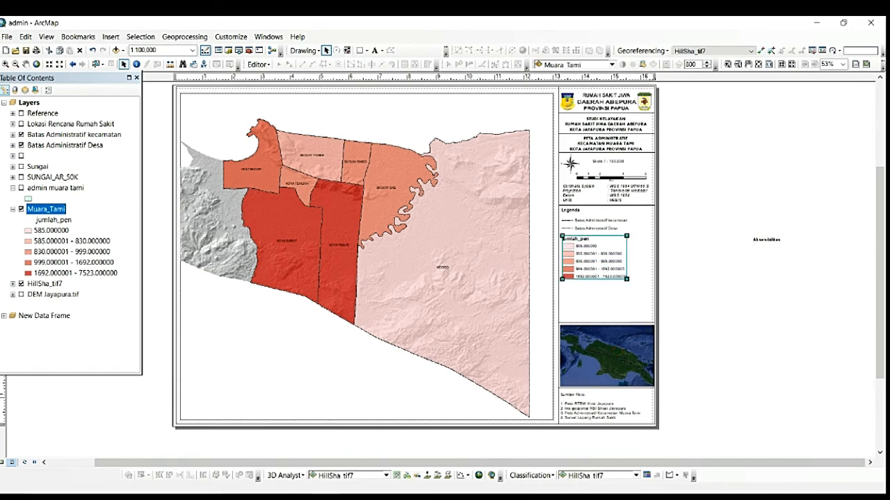
Relabel the first Muara_Tami population class as 585, without decimals.
left_click(50, 231)
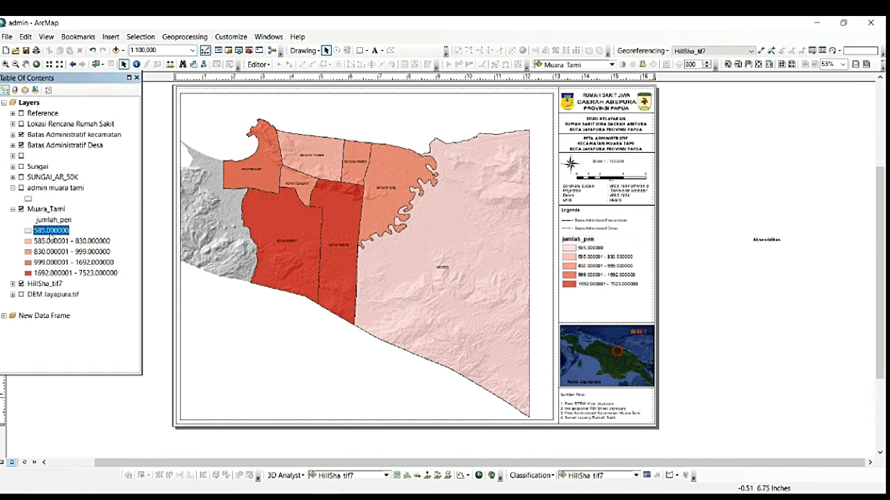
left_click(50, 236)
left_click(73, 233)
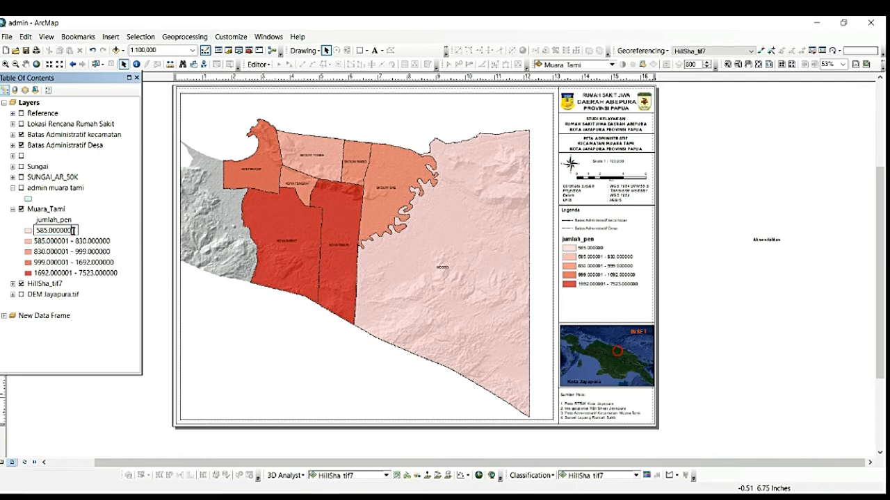
key("BackSpace")
key("BackSpace")
key("BackSpace")
key("BackSpace")
key("BackSpace")
key("BackSpace")
key("BackSpace")
key("Return")
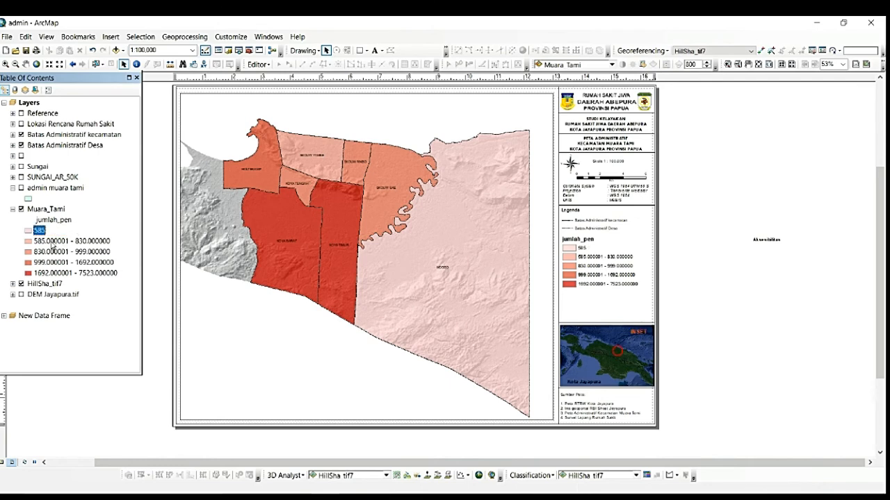
Relabel the second Muara_Tami population class as 585 - 830.
left_click(52, 242)
left_click(51, 243)
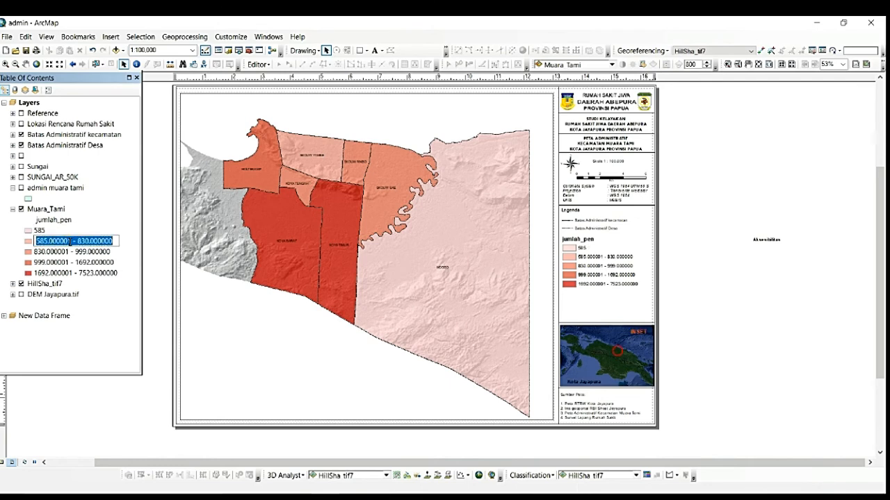
left_click(70, 241)
key("BackSpace")
key("BackSpace")
key("BackSpace")
key("BackSpace")
key("BackSpace")
key("BackSpace")
key("BackSpace")
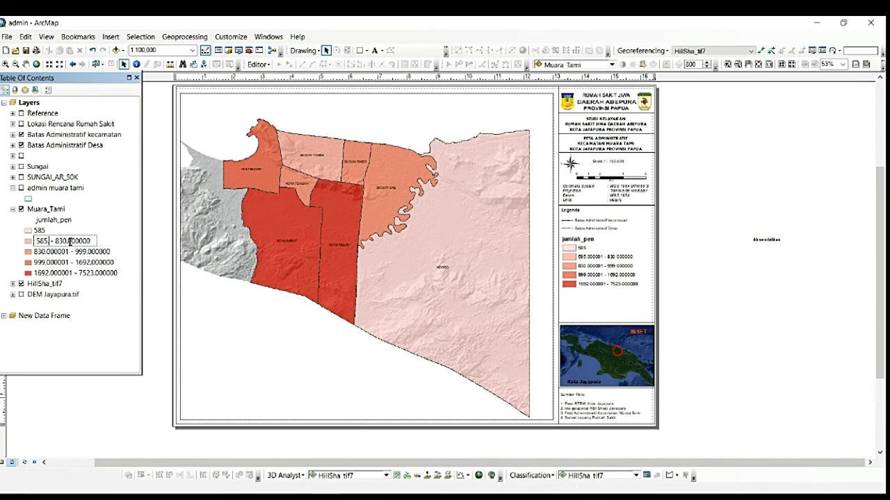
left_click(91, 240)
key("BackSpace")
key("BackSpace")
key("BackSpace")
key("BackSpace")
key("BackSpace")
key("BackSpace")
key("Return")
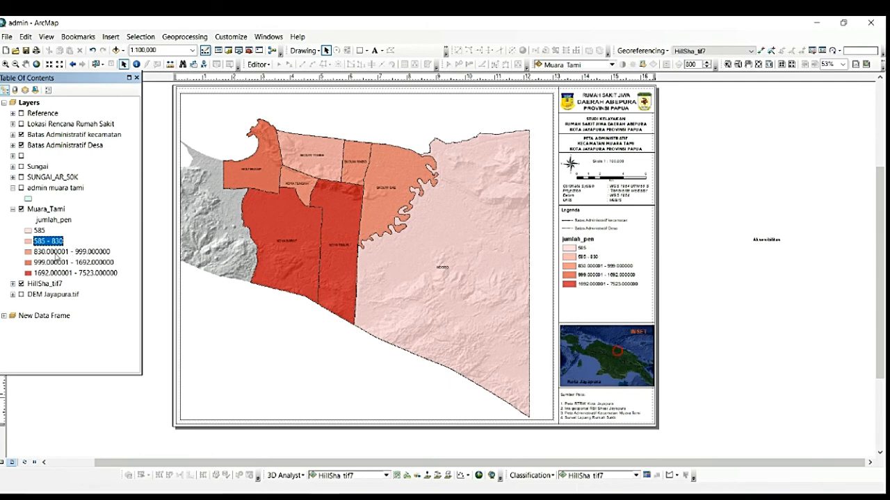
Relabel the third Muara_Tami population class as 830 - 999.
left_click(56, 253)
left_click(57, 241)
left_click(58, 253)
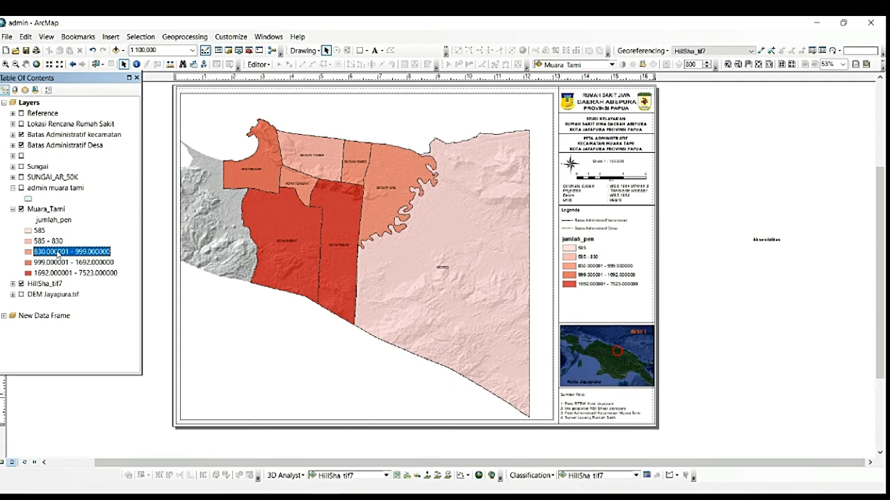
left_click(70, 251)
key("BackSpace")
key("BackSpace")
key("BackSpace")
key("BackSpace")
key("BackSpace")
key("BackSpace")
key("BackSpace")
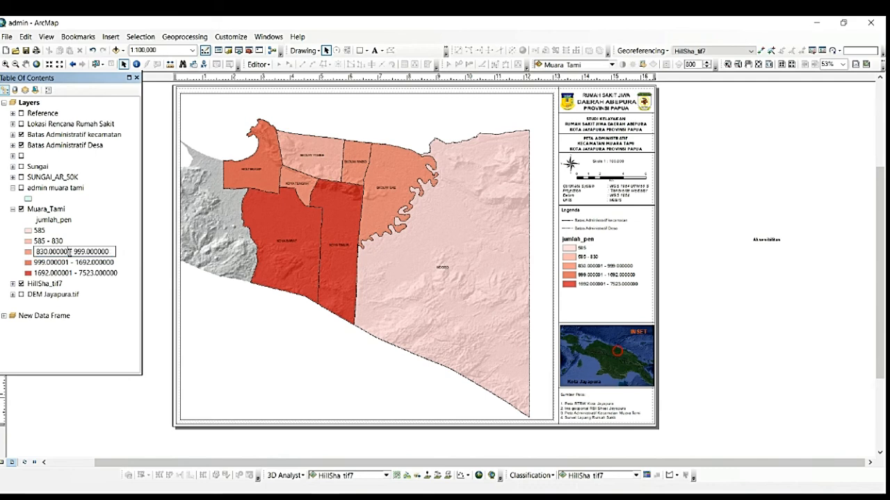
key("Return")
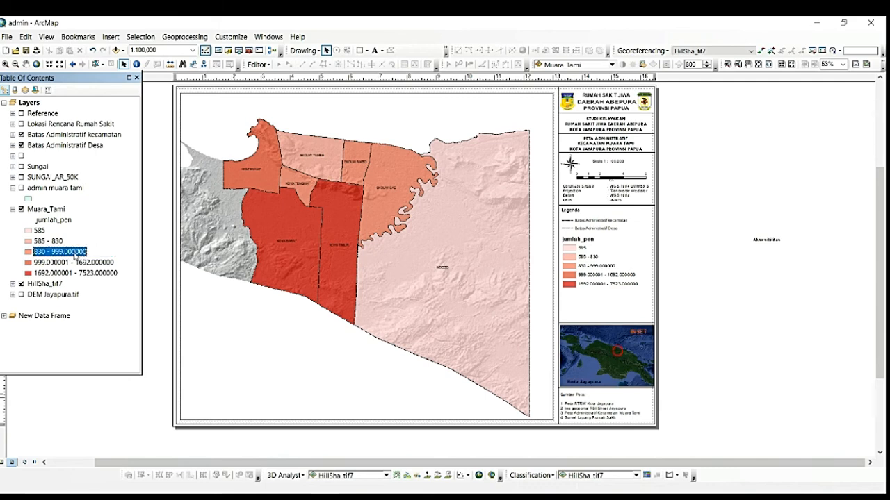
left_click(73, 251)
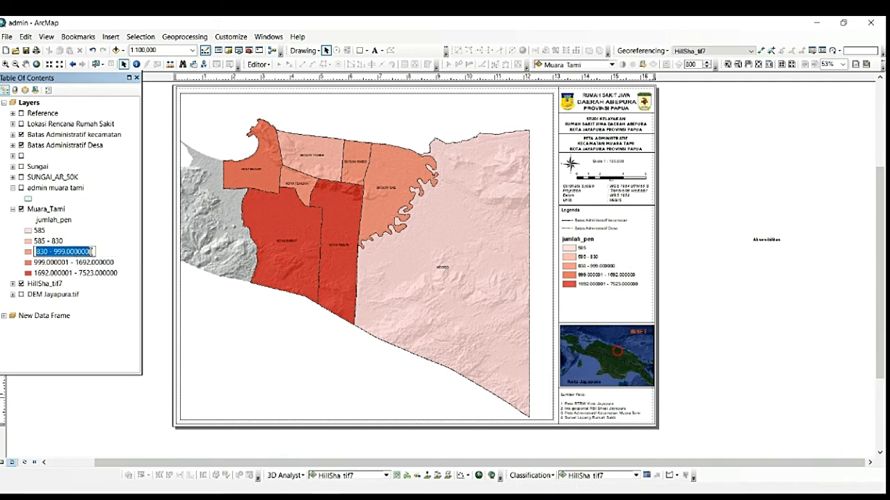
left_click(91, 252)
key("BackSpace")
key("BackSpace")
key("BackSpace")
key("BackSpace")
key("BackSpace")
key("BackSpace")
key("BackSpace")
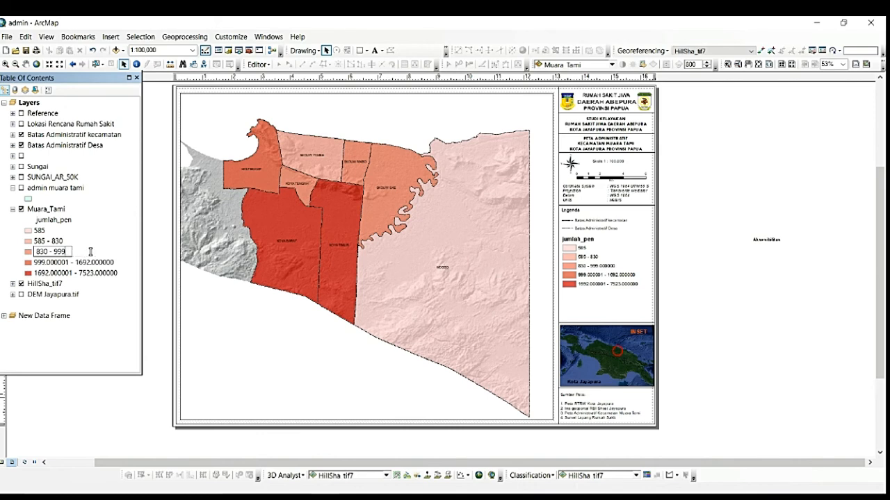
key("Return")
Relabel the fourth Muara_Tami population class as 999 - 1692.
left_click(54, 263)
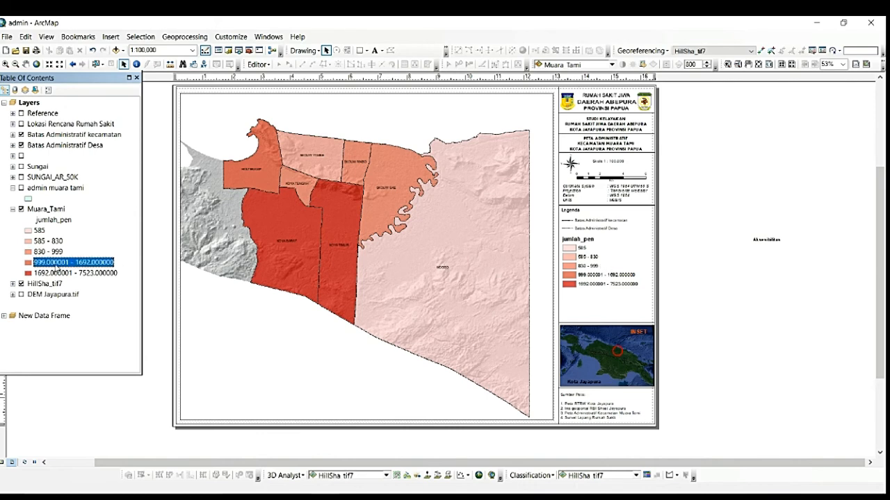
left_click(56, 266)
left_click(69, 262)
key("BackSpace")
key("BackSpace")
key("BackSpace")
key("BackSpace")
key("BackSpace")
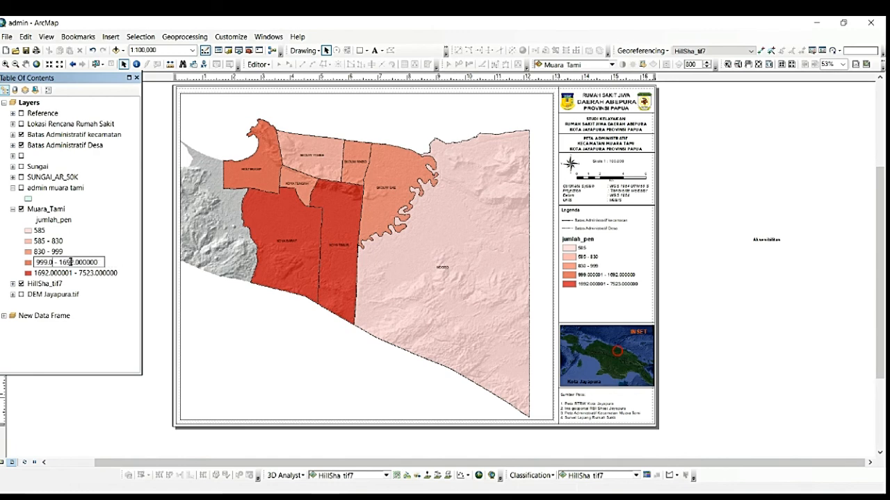
key("BackSpace")
key("BackSpace")
key("BackSpace")
key("BackSpace")
key("BackSpace")
key("BackSpace")
key("BackSpace")
key("BackSpace")
key("BackSpace")
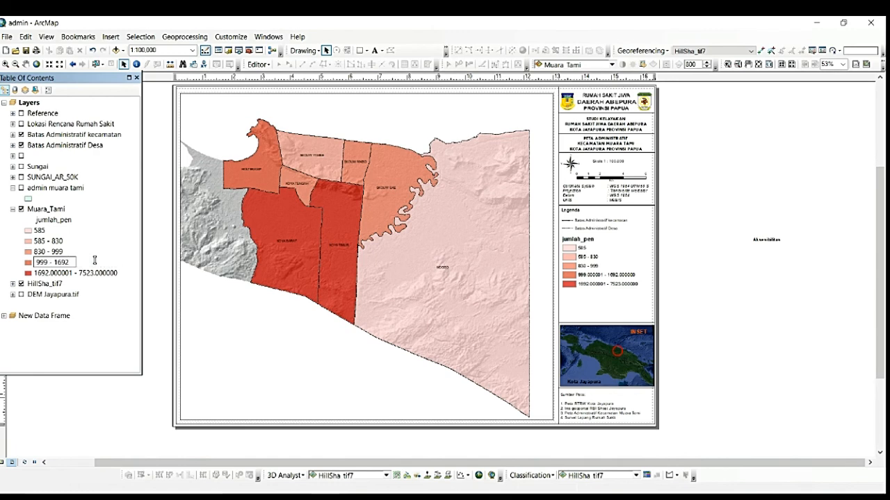
key("Return")
Relabel the fifth Muara_Tami population class as 1692 - 7523.
left_click(58, 275)
left_click(59, 274)
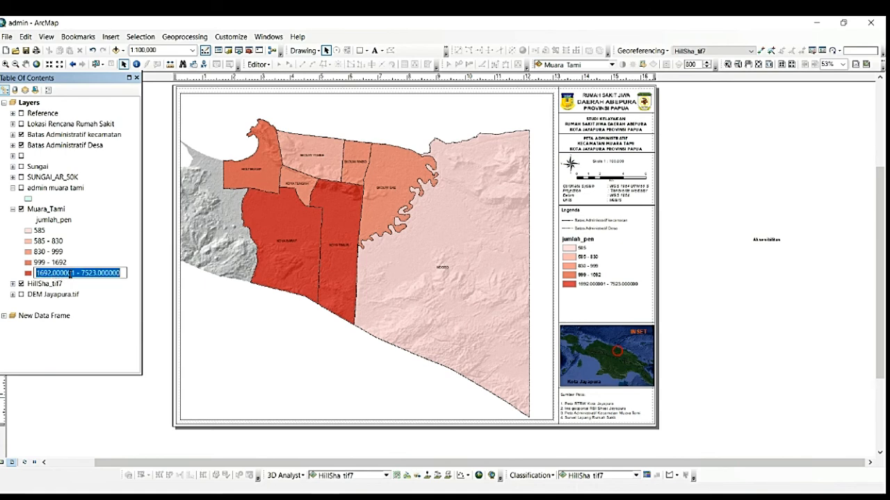
left_click(70, 273)
key("BackSpace")
key("BackSpace")
key("BackSpace")
key("BackSpace")
key("BackSpace")
key("BackSpace")
key("BackSpace")
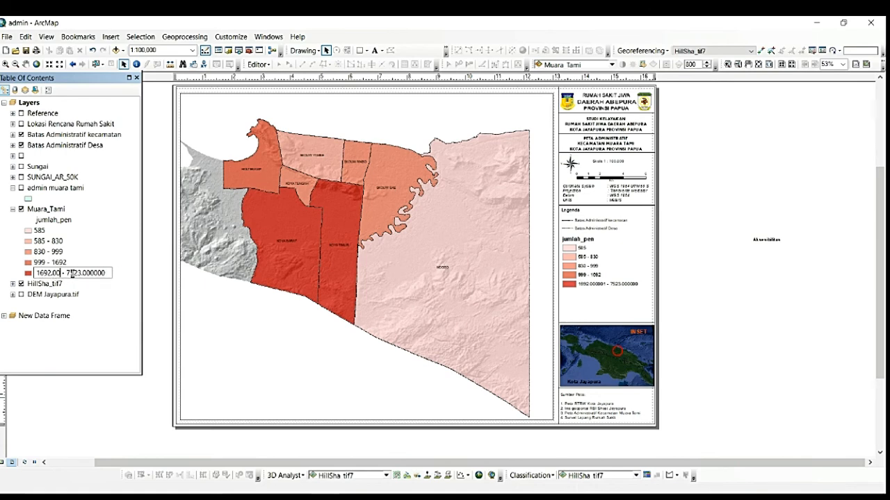
key("BackSpace")
key("BackSpace")
key("BackSpace")
key("BackSpace")
key("BackSpace")
key("BackSpace")
key("BackSpace")
key("Return")
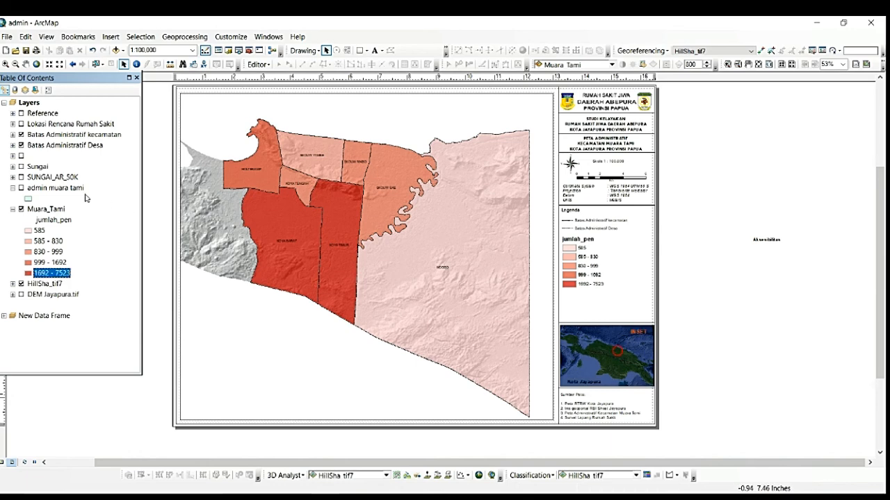
Rename the jumlah_pen heading of the Muara_Tami layer to Jumlah Penduduk.
left_click(54, 224)
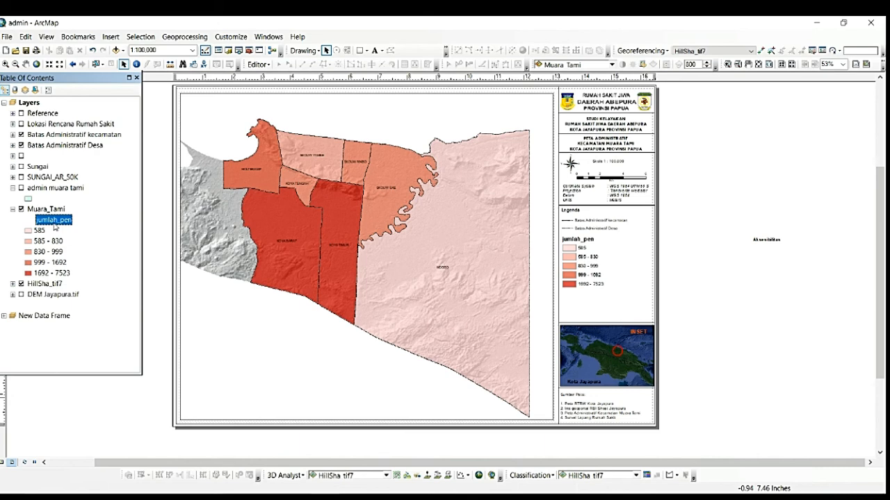
left_click(54, 224)
type("Jumlah Pend")
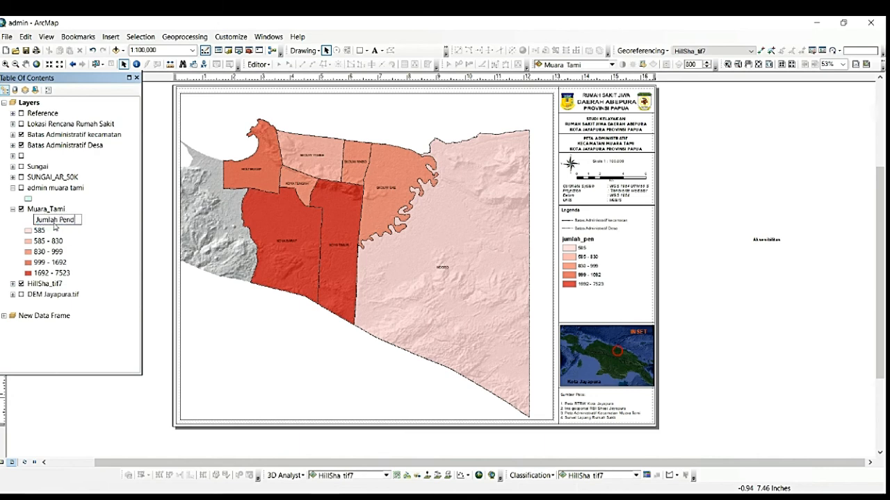
type("uduk")
key("Return")
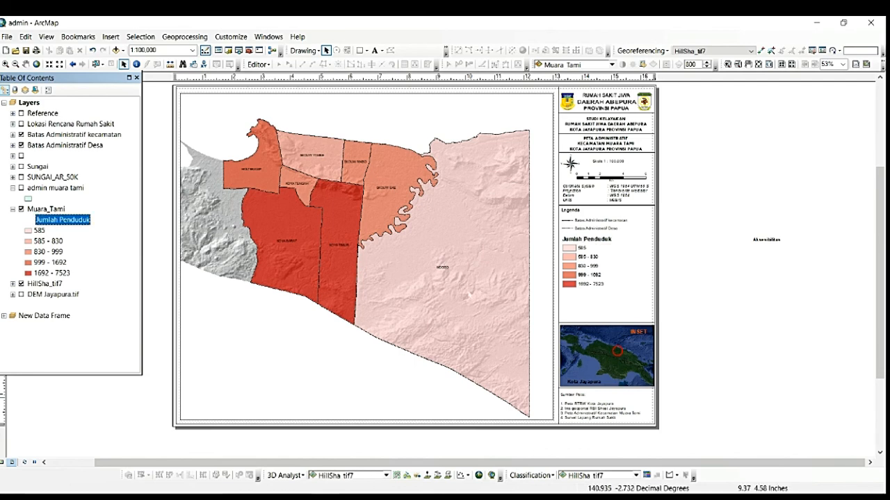